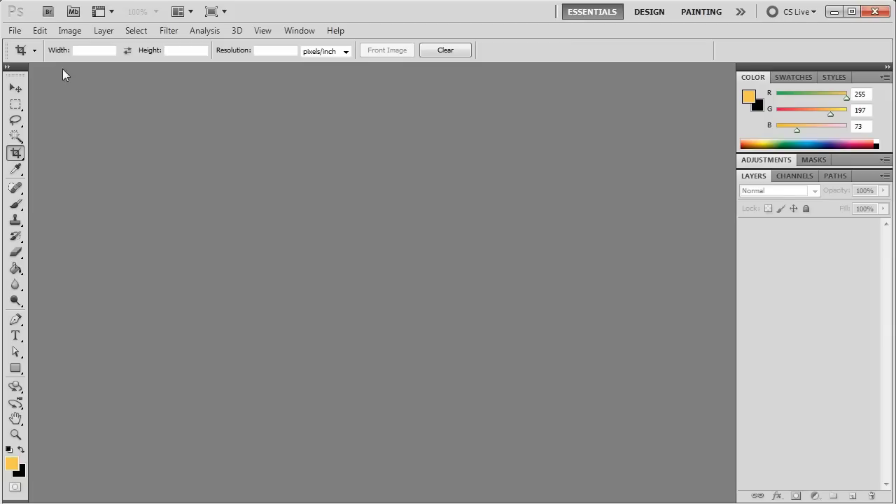
# - Load IMG_8376.CR2, IMG_8377.CR2 and IMG_8378.CR2 into Merge to HDR Pro with automatic alignment of the source images
pyautogui.click(14, 30)
pyautogui.moveTo(75, 358)
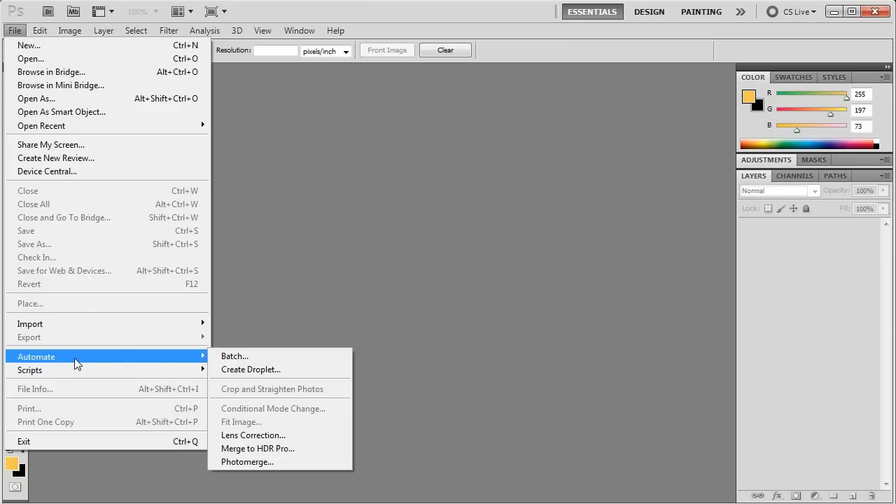
pyautogui.click(289, 450)
pyautogui.click(483, 253)
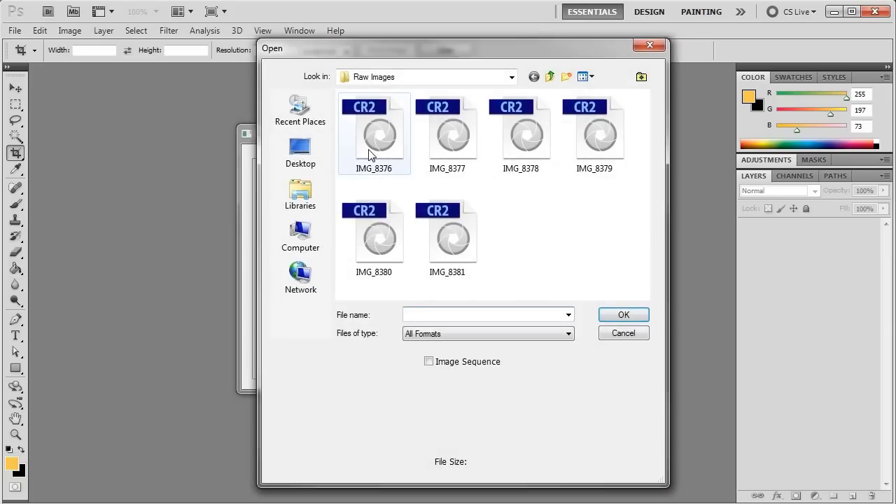
pyautogui.click(372, 156)
pyautogui.keyDown('shift'); pyautogui.click(506, 140); pyautogui.keyUp('shift')
pyautogui.click(633, 317)
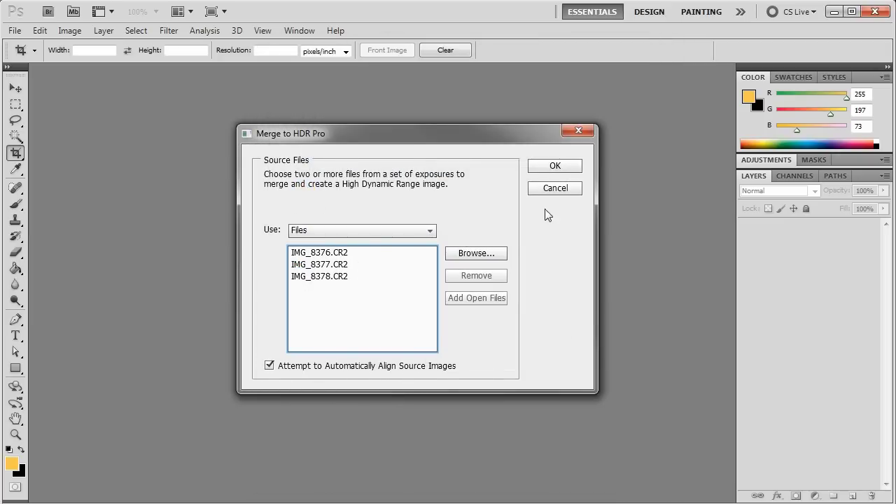
pyautogui.click(555, 167)
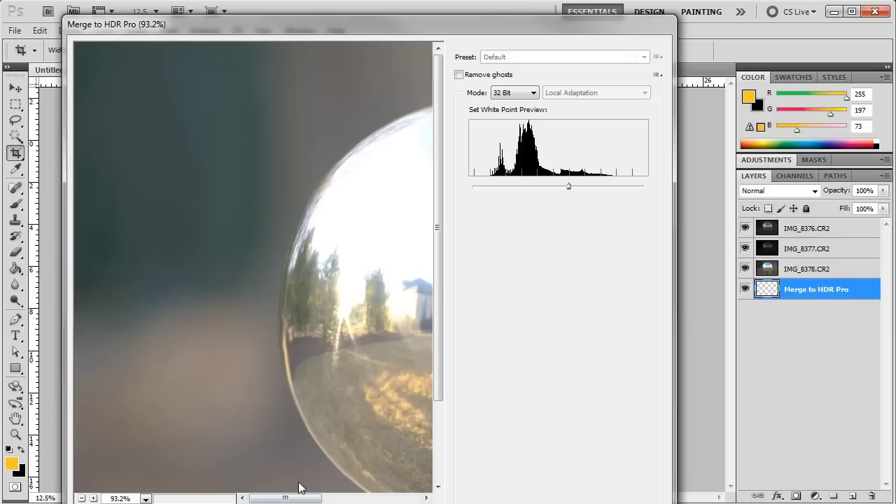
# - Darken the 32-bit merge's white point preview until the sky and houses in the ball show detail, and complete the merge
pyautogui.moveTo(287, 500); pyautogui.dragTo(336, 500)
pyautogui.moveTo(437, 340); pyautogui.dragTo(437, 367)
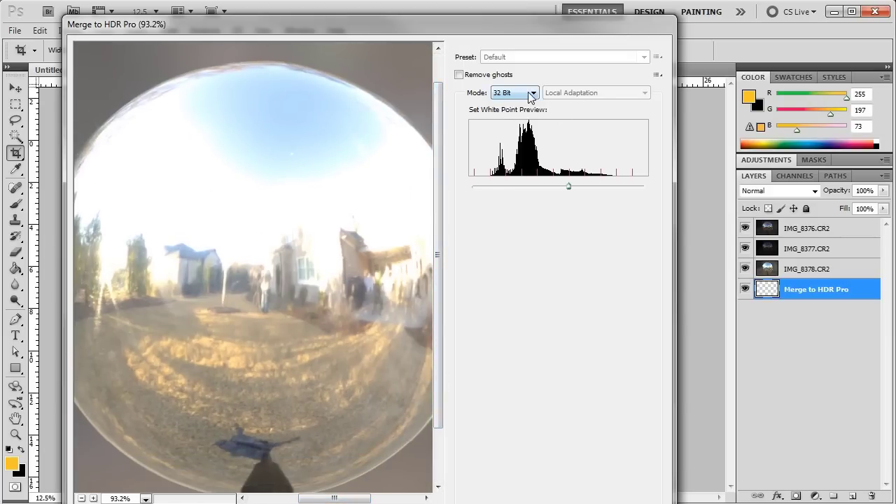
pyautogui.moveTo(513, 20); pyautogui.dragTo(506, 9)
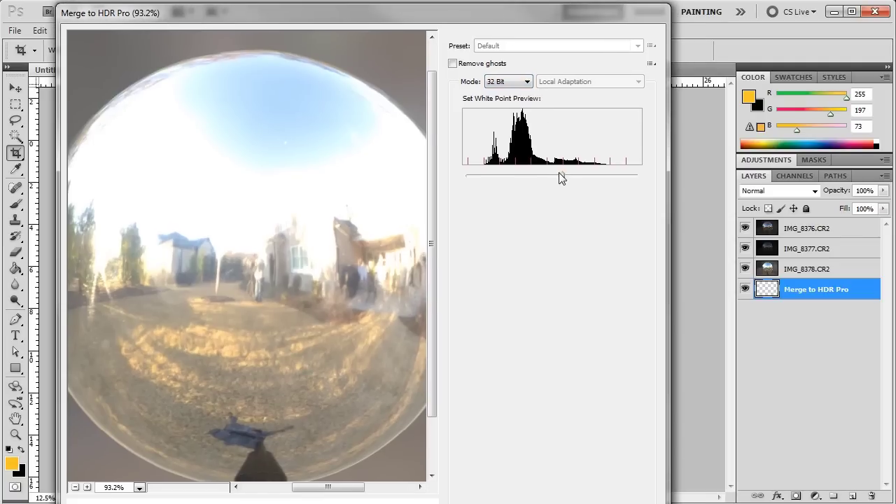
pyautogui.moveTo(567, 183); pyautogui.dragTo(621, 175)
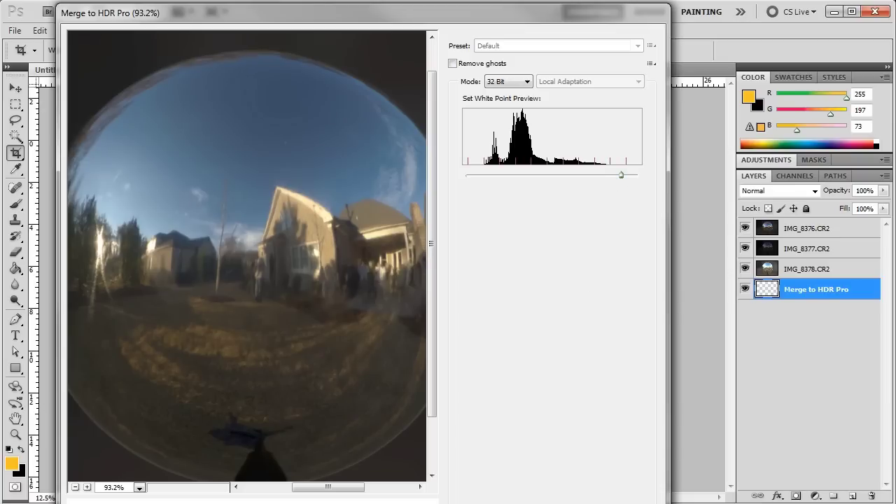
pyautogui.moveTo(532, 12); pyautogui.dragTo(514, 0)
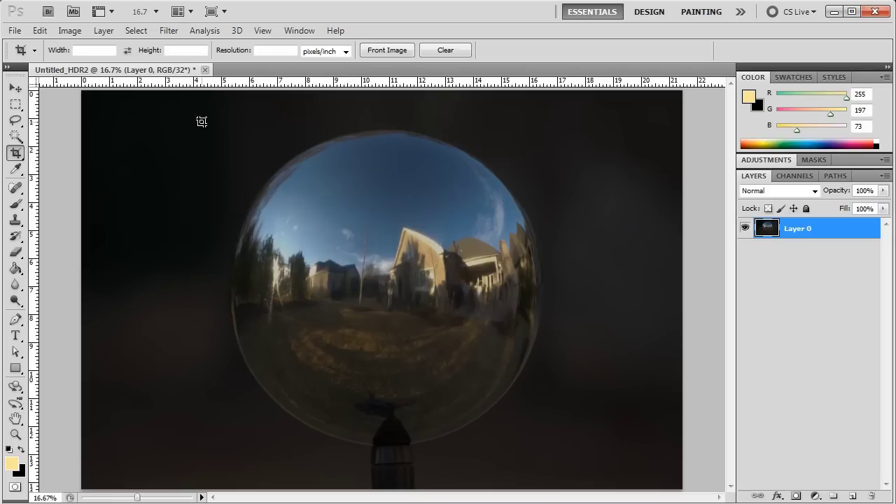
# - Crop the merged HDR image closely around the edges of the mirrored ball
pyautogui.moveTo(211, 123); pyautogui.dragTo(547, 450)
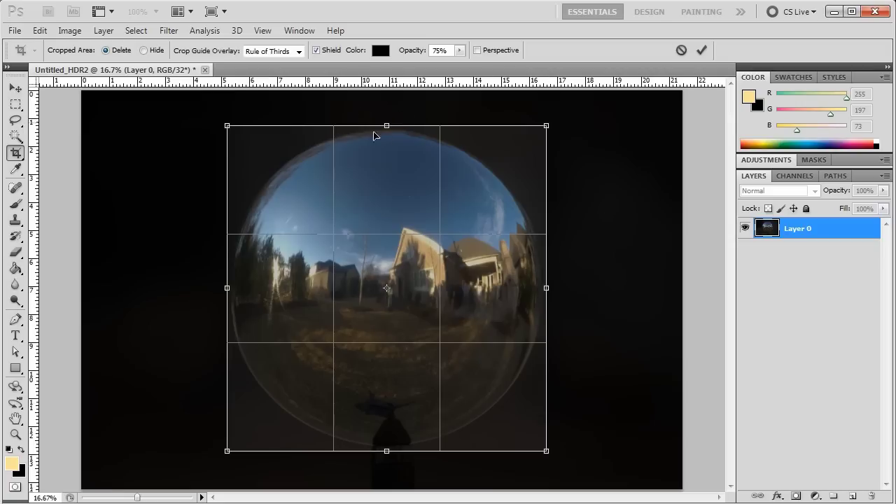
pyautogui.moveTo(386, 451); pyautogui.dragTo(390, 450)
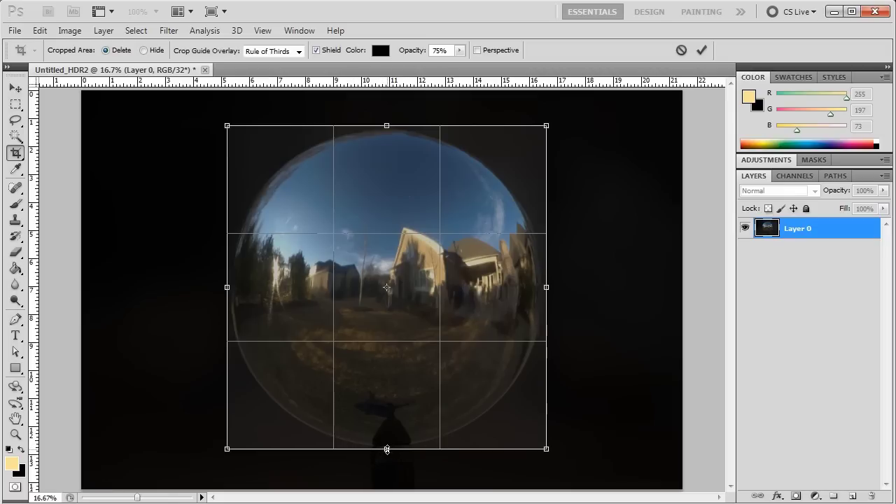
pyautogui.moveTo(386, 450); pyautogui.dragTo(386, 447)
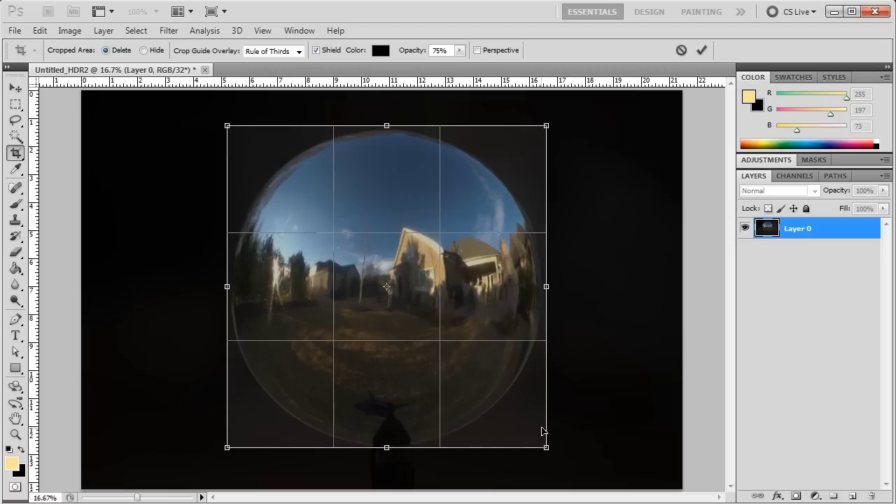
pyautogui.keyDown('alt'); pyautogui.moveTo(546, 287); pyautogui.dragTo(545, 287); pyautogui.keyUp('alt')
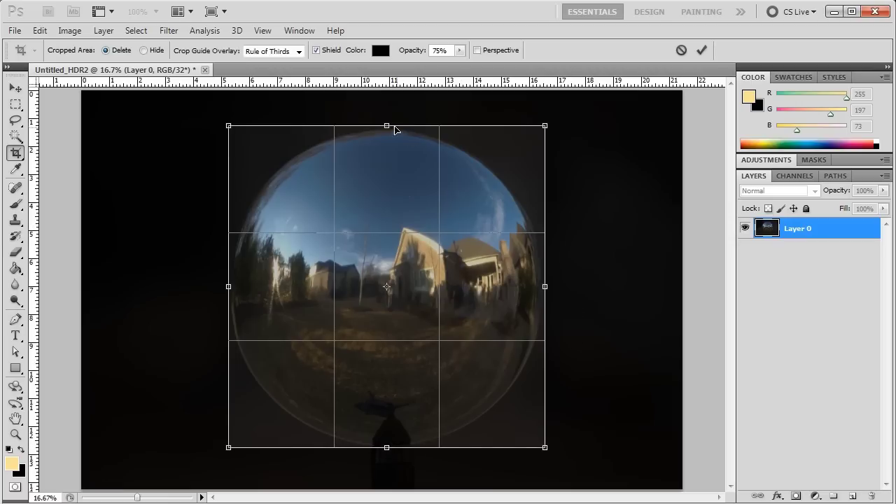
pyautogui.moveTo(395, 126); pyautogui.dragTo(394, 127)
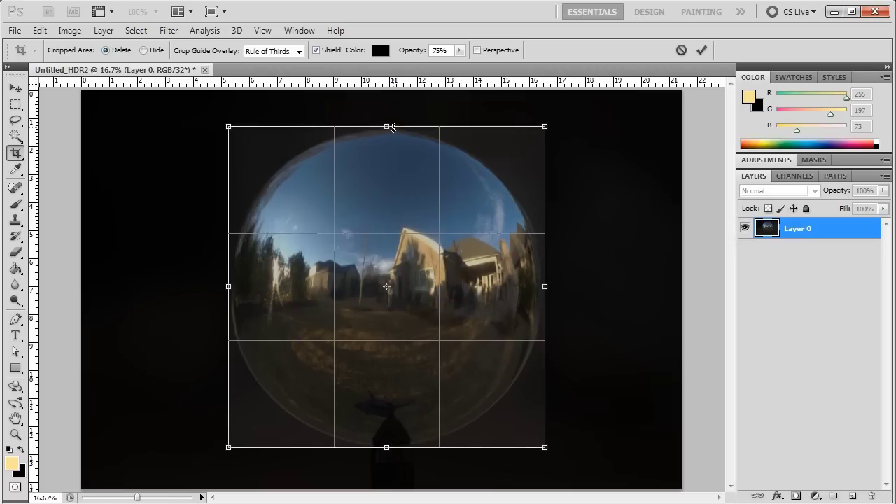
pyautogui.rightClick(410, 160)
pyautogui.click(456, 172)
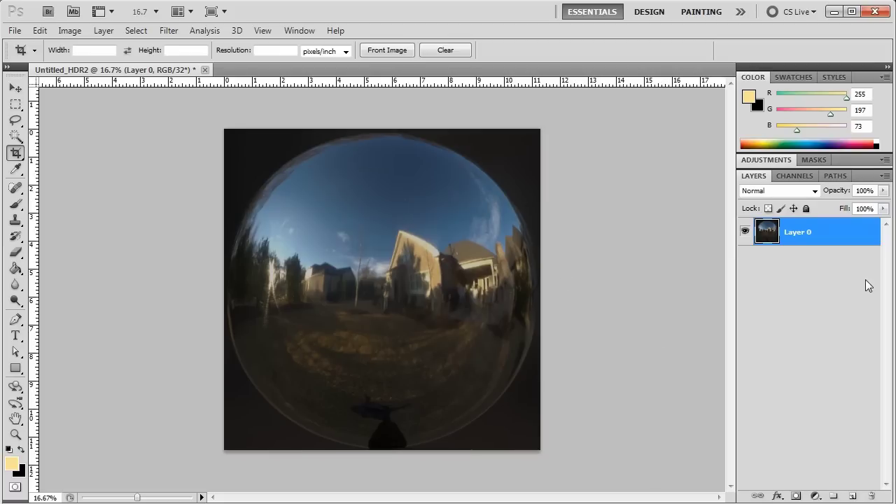
# - Save the cropped image to the Desktop as First Half in Radiance (HDR) format
pyautogui.click(15, 31)
pyautogui.click(94, 243)
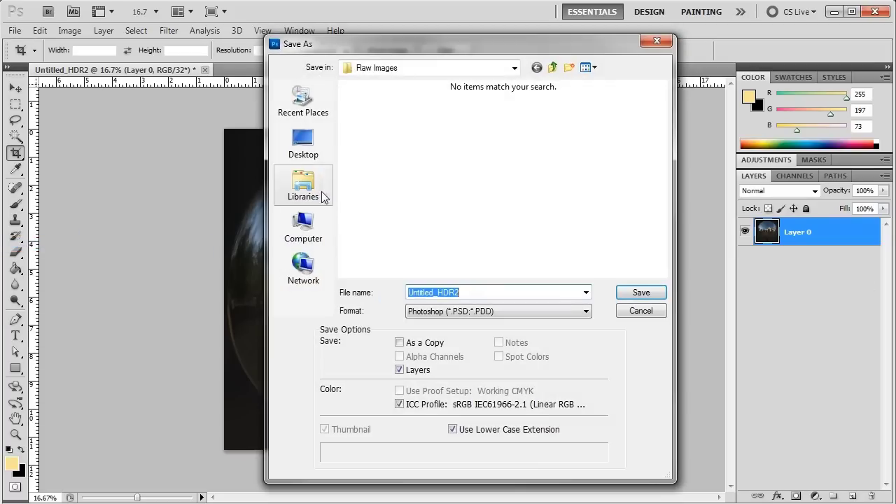
pyautogui.click(308, 147)
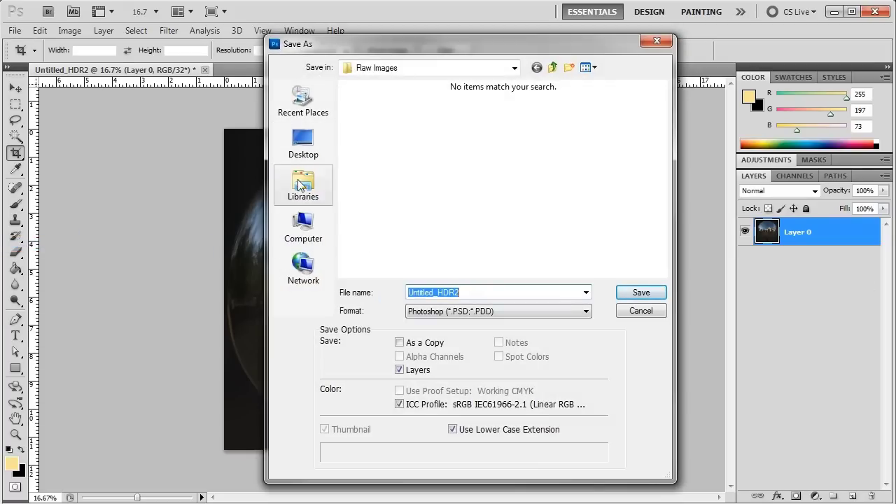
pyautogui.click(472, 313)
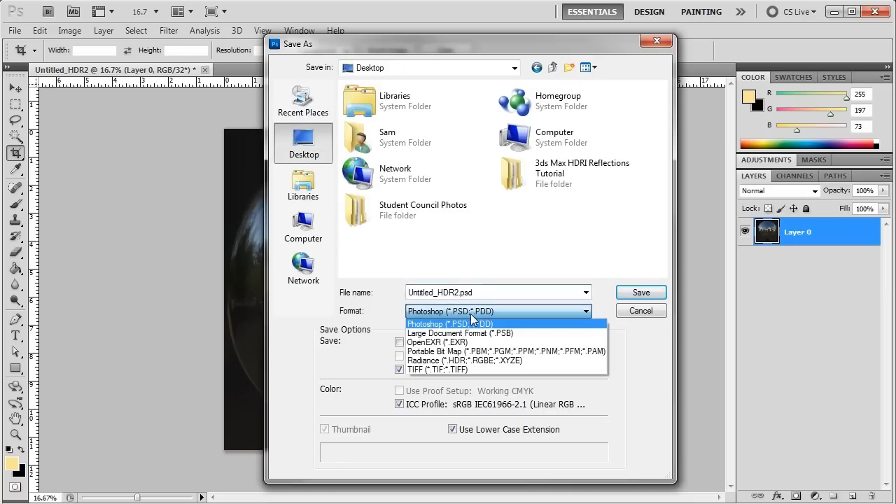
pyautogui.click(469, 360)
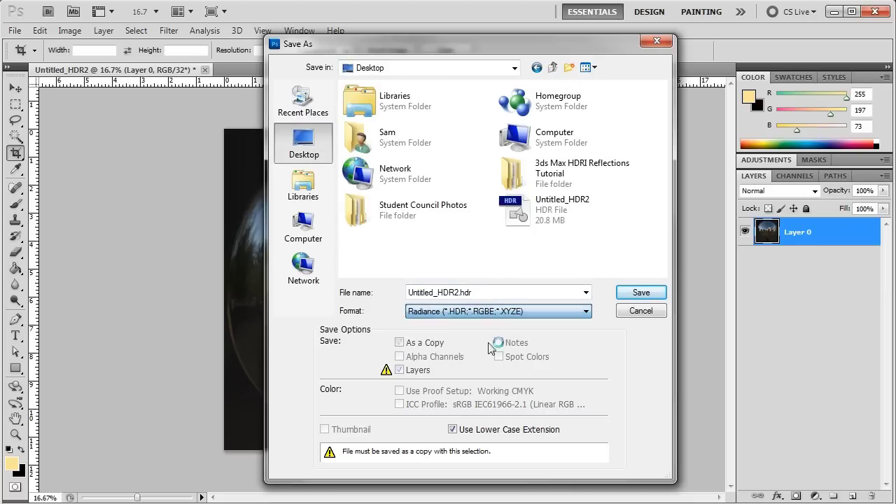
pyautogui.write('First Half')
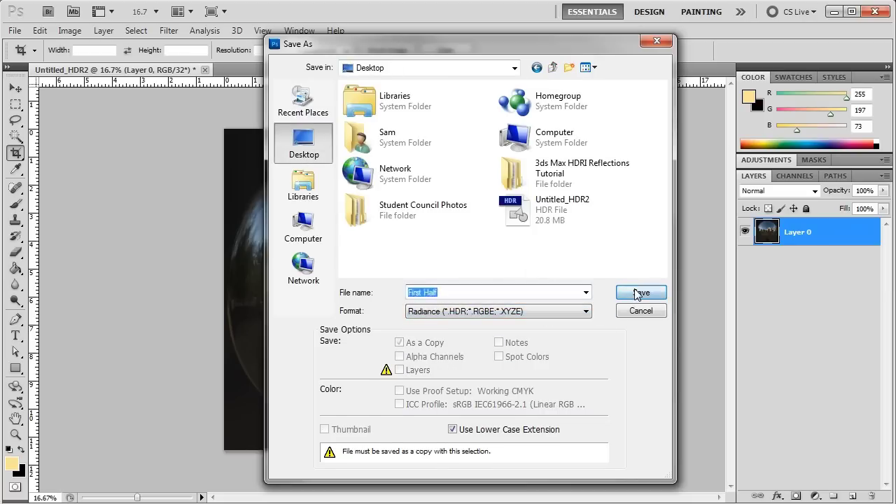
pyautogui.click(641, 293)
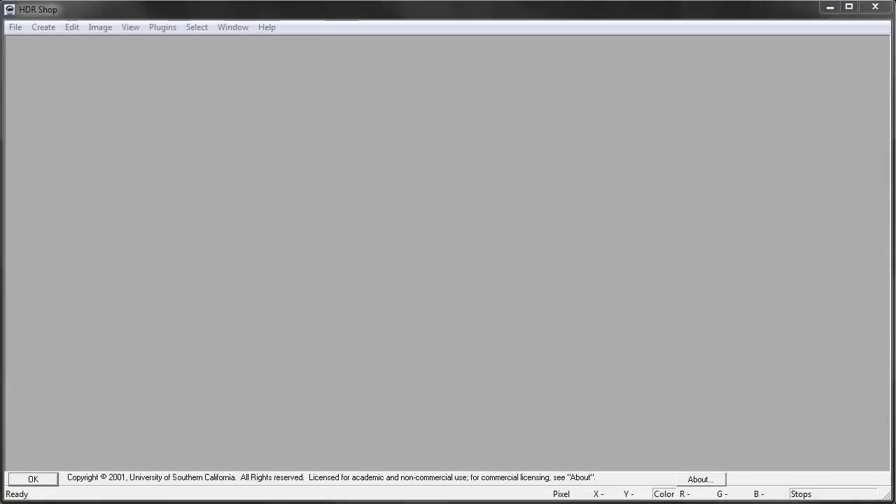
# - In HDR Shop, open First Half and Second Half from the Tutorial HDRI Images folder, and minimize the Second Half image
pyautogui.moveTo(895, 189); pyautogui.dragTo(803, 181)
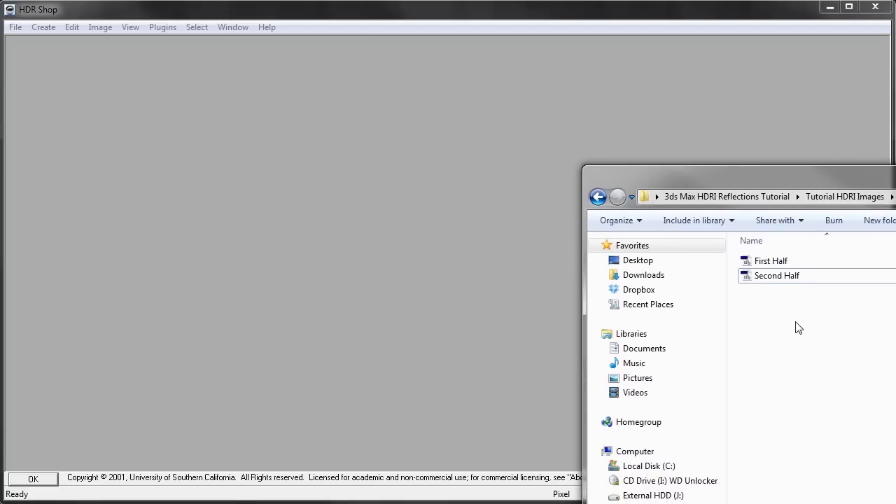
pyautogui.click(780, 261)
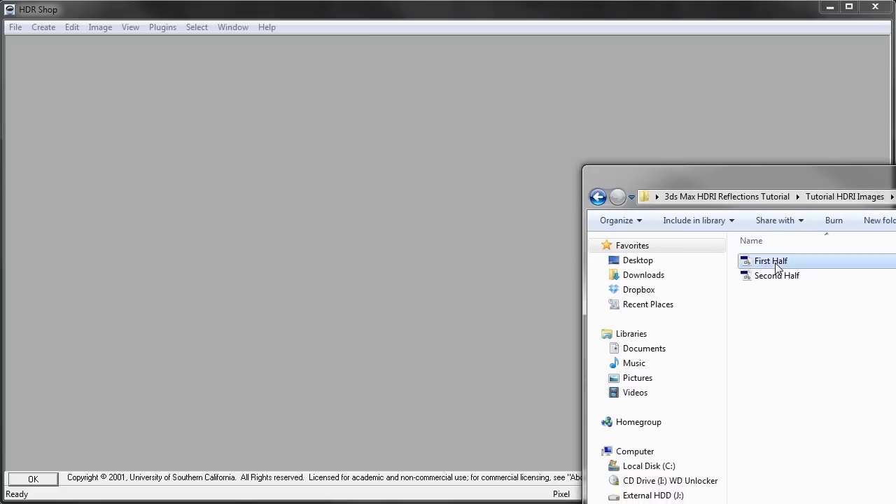
pyautogui.click(778, 280)
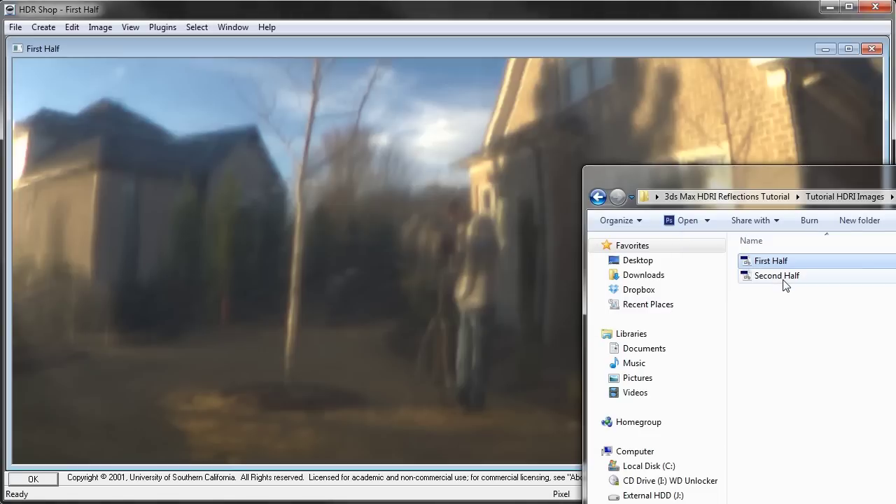
pyautogui.moveTo(785, 284); pyautogui.dragTo(511, 294)
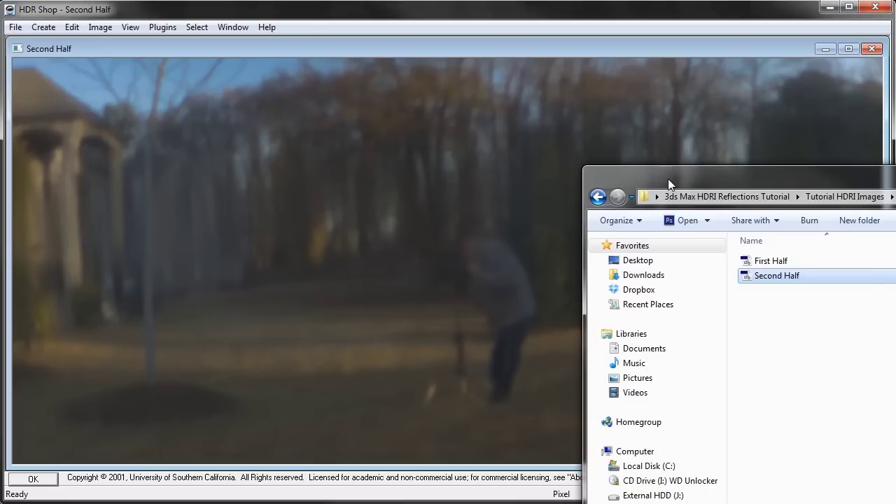
pyautogui.moveTo(668, 179); pyautogui.dragTo(895, 178)
pyautogui.click(822, 51)
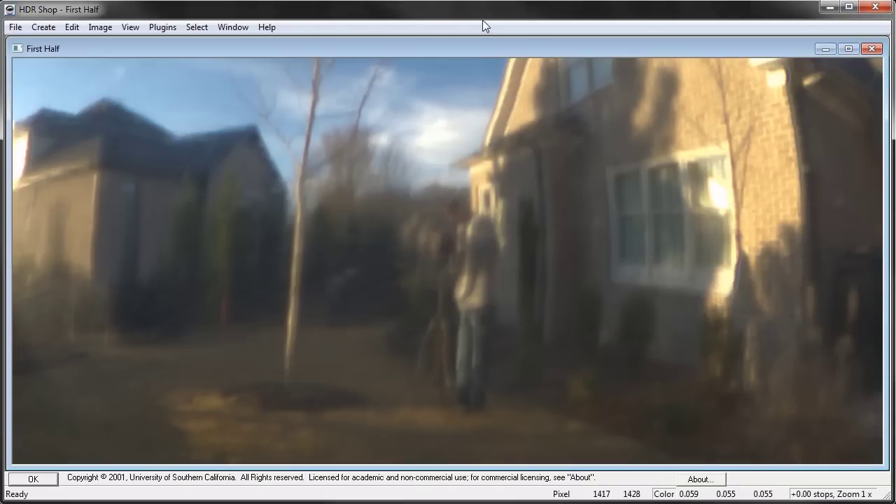
# - Apply a panoramic transform to First Half from Mirrored Ball to Latitude/Longitude format as a new 1024 x 512 image
pyautogui.rightClick(442, 183)
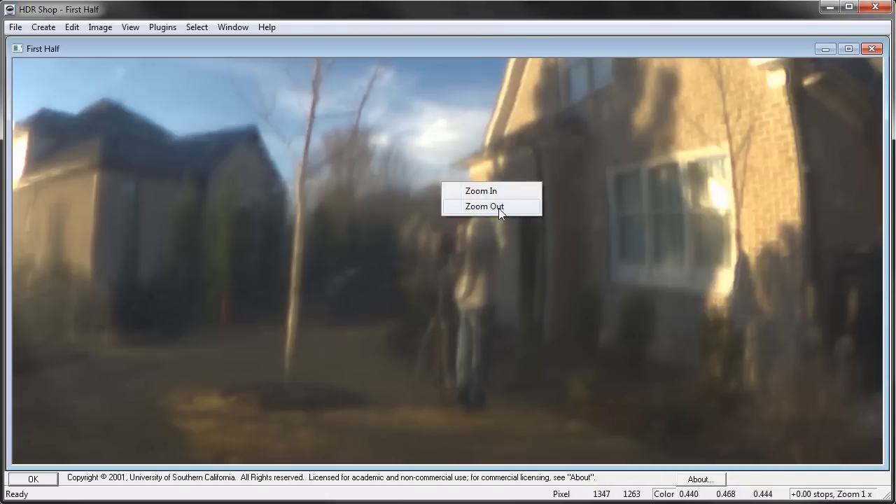
pyautogui.click(500, 205)
pyautogui.rightClick(449, 195)
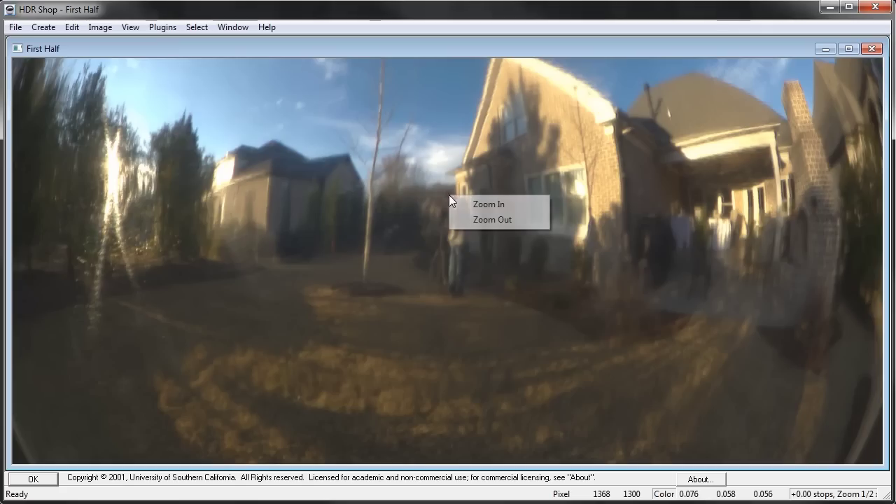
pyautogui.click(498, 223)
pyautogui.moveTo(509, 158); pyautogui.dragTo(389, 198, button='middle')
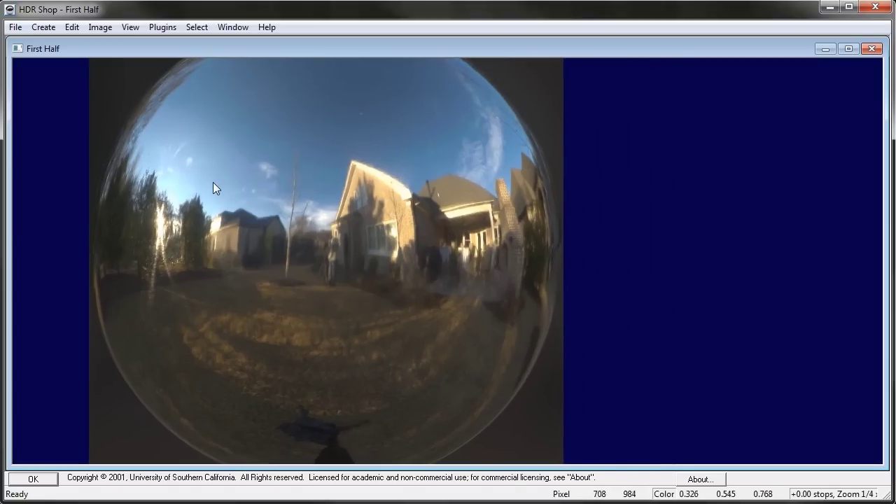
pyautogui.click(100, 28)
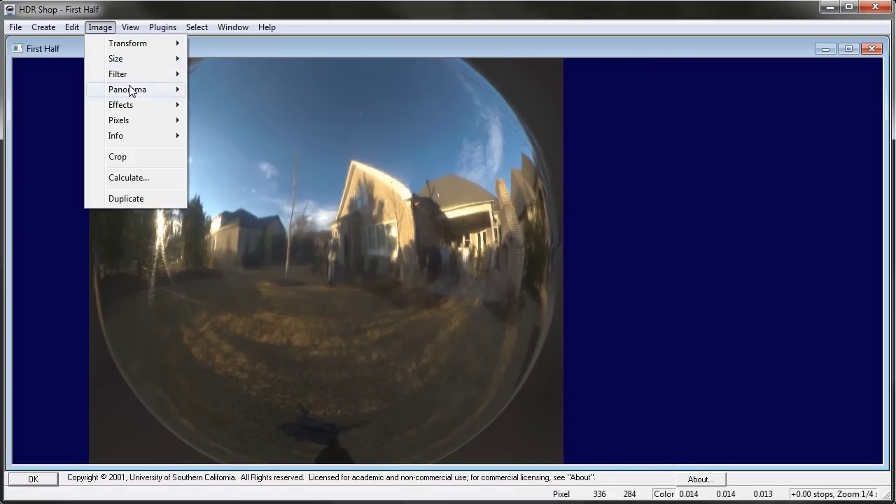
pyautogui.moveTo(135, 90)
pyautogui.click(261, 105)
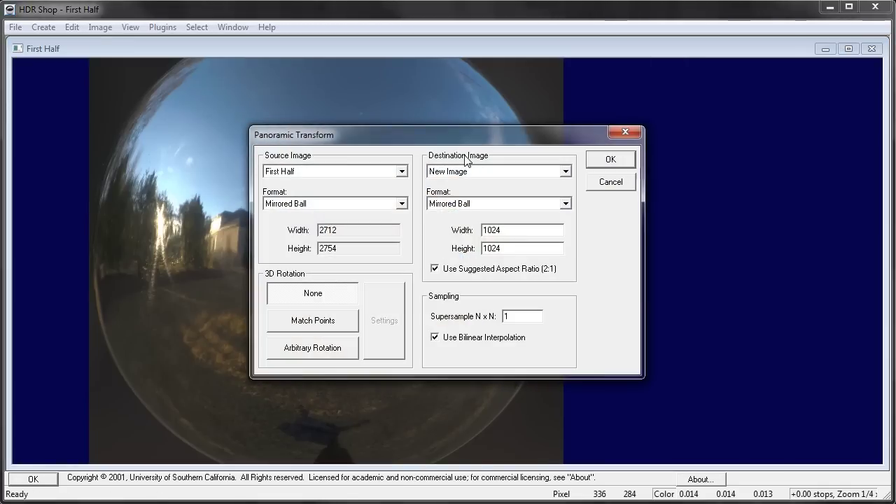
pyautogui.click(474, 204)
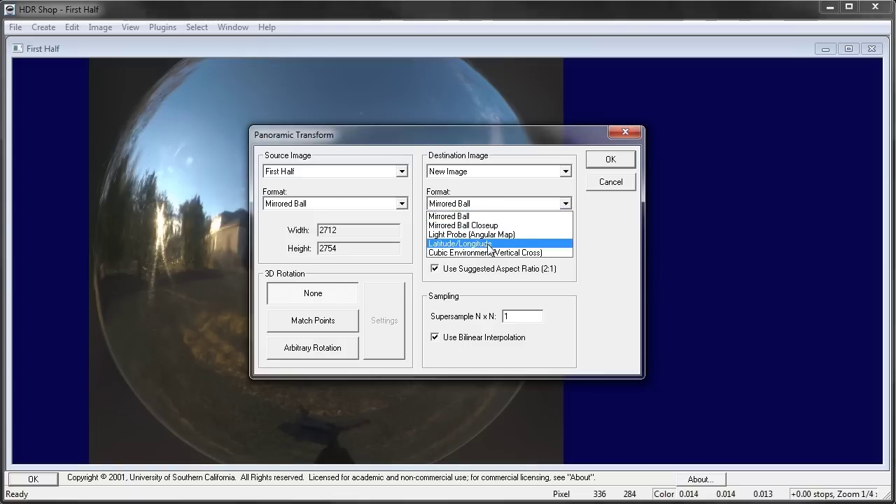
pyautogui.click(490, 244)
pyautogui.click(610, 160)
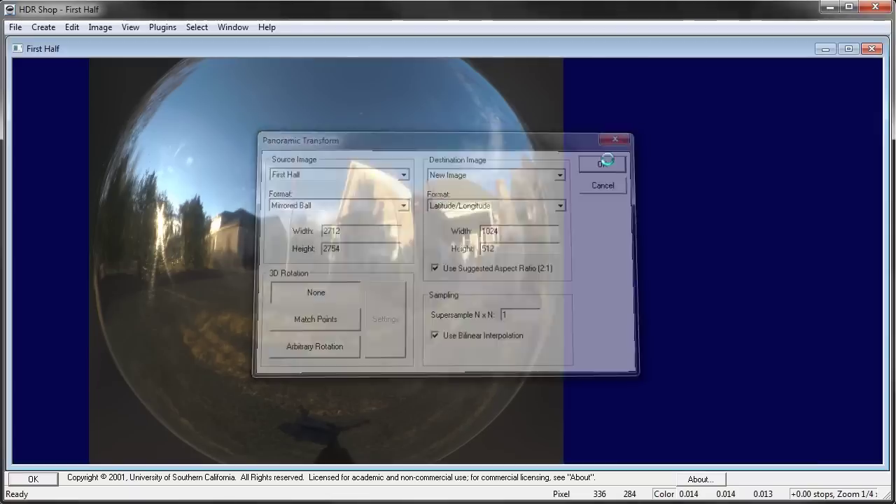
# - Move the warped First Half panorama aside and close the original First Half image
pyautogui.moveTo(580, 90); pyautogui.dragTo(586, 82)
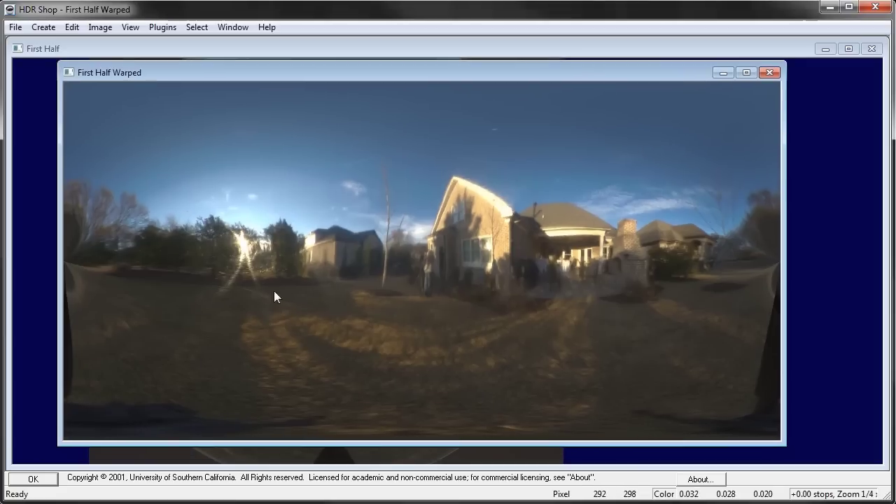
pyautogui.moveTo(694, 73); pyautogui.dragTo(578, 74)
pyautogui.click(872, 49)
# - Restore the minimized Second Half image and zoom it out to 1/4 so the mirrored ball fills the window
pyautogui.click(80, 462)
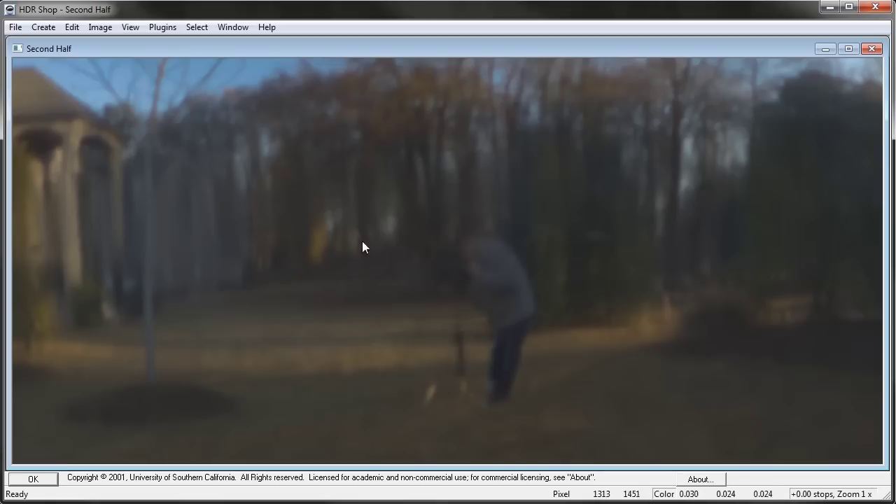
pyautogui.rightClick(376, 155)
pyautogui.click(411, 180)
pyautogui.rightClick(411, 180)
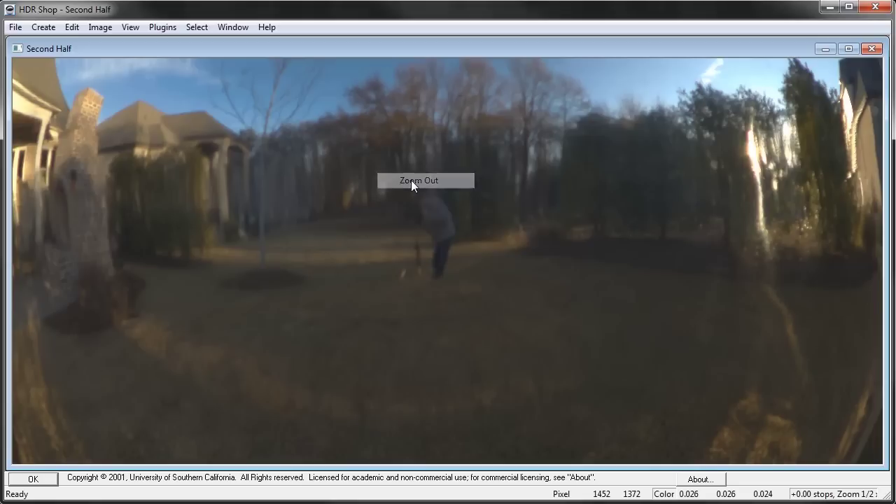
pyautogui.click(452, 205)
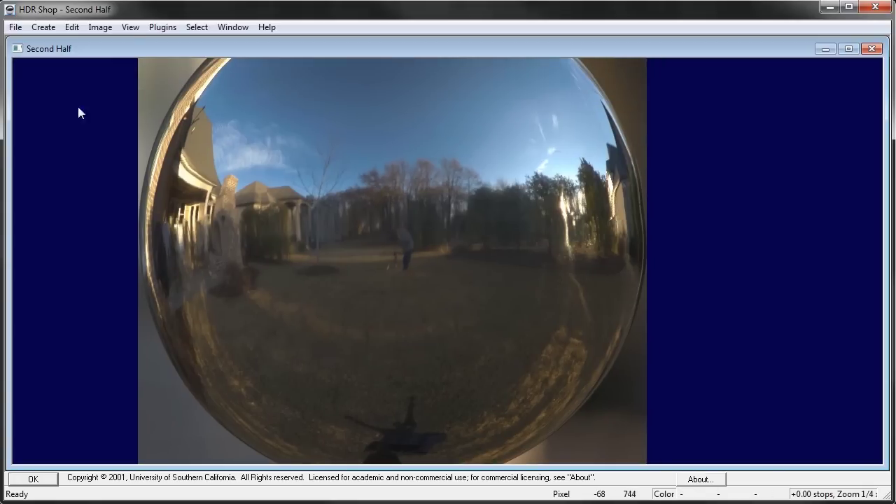
# - Apply a panoramic transform to Second Half from Mirrored Ball to Latitude/Longitude format as a new image
pyautogui.click(107, 27)
pyautogui.moveTo(126, 89)
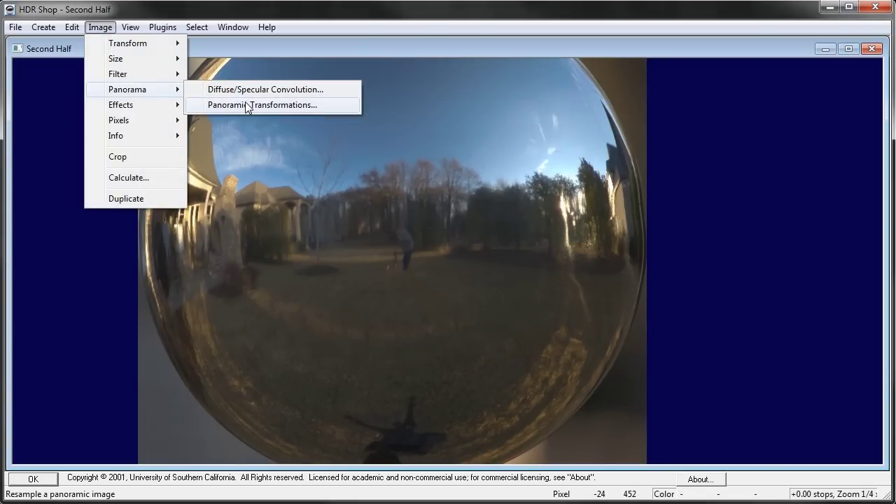
pyautogui.click(246, 105)
pyautogui.click(507, 204)
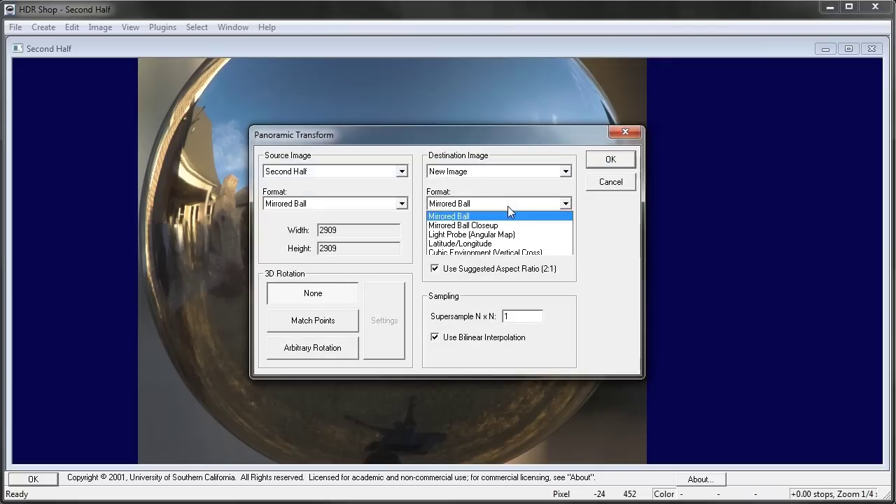
pyautogui.click(512, 243)
pyautogui.click(606, 163)
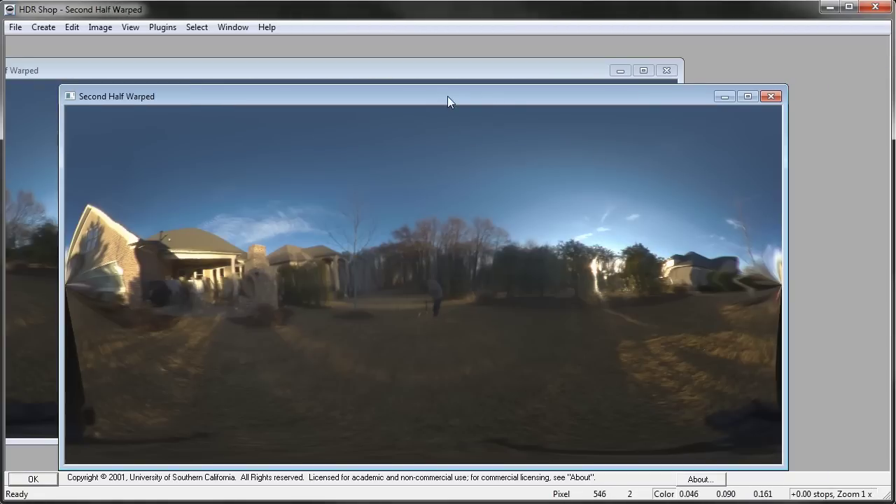
# - Save the warped First Half panorama in Radiance (HDR) format and close its window
pyautogui.moveTo(447, 96); pyautogui.dragTo(719, 113)
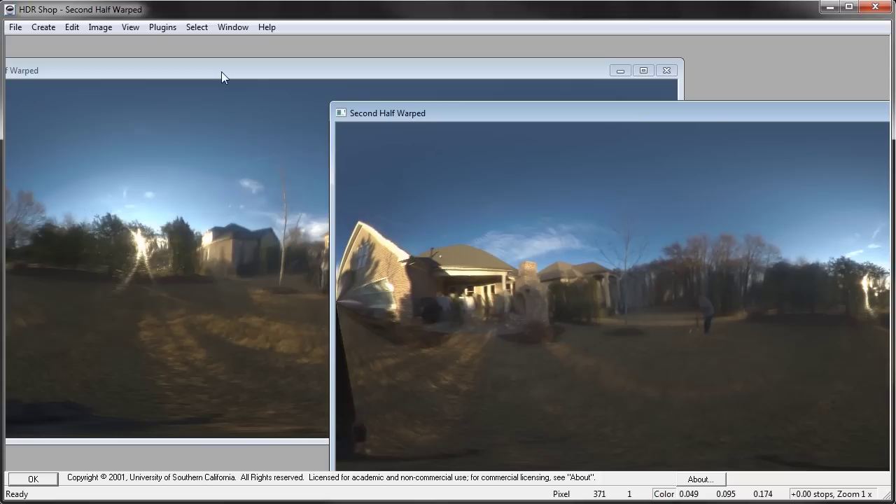
pyautogui.moveTo(221, 72); pyautogui.dragTo(236, 86)
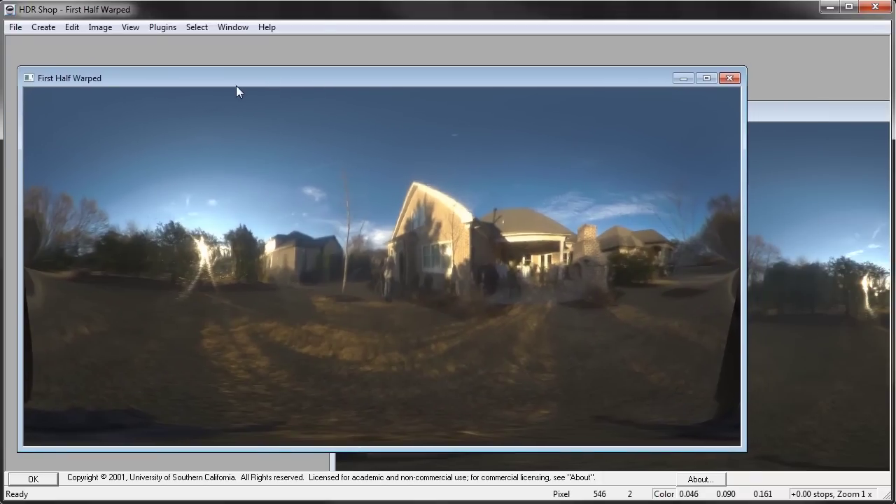
pyautogui.click(14, 30)
pyautogui.click(64, 110)
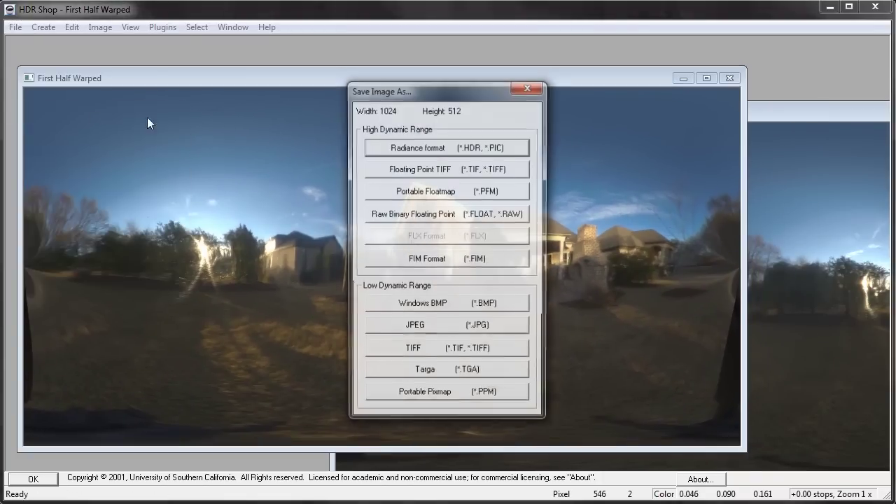
pyautogui.moveTo(423, 88); pyautogui.dragTo(200, 88)
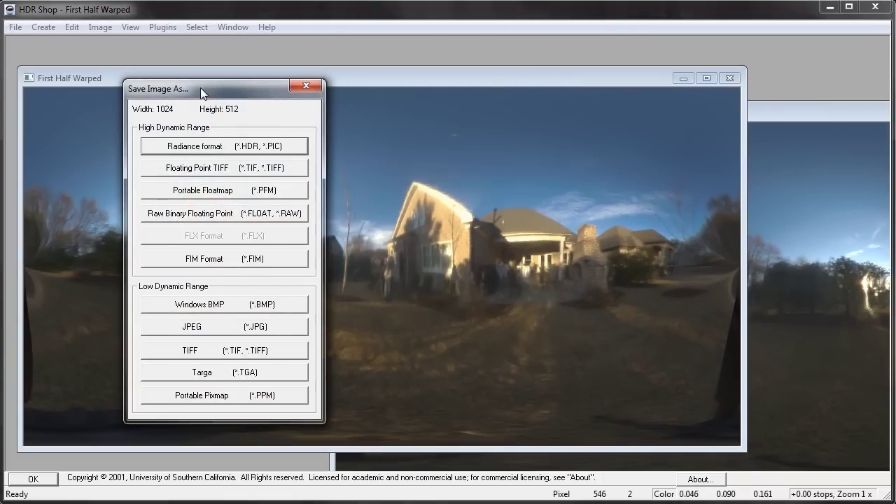
pyautogui.click(226, 147)
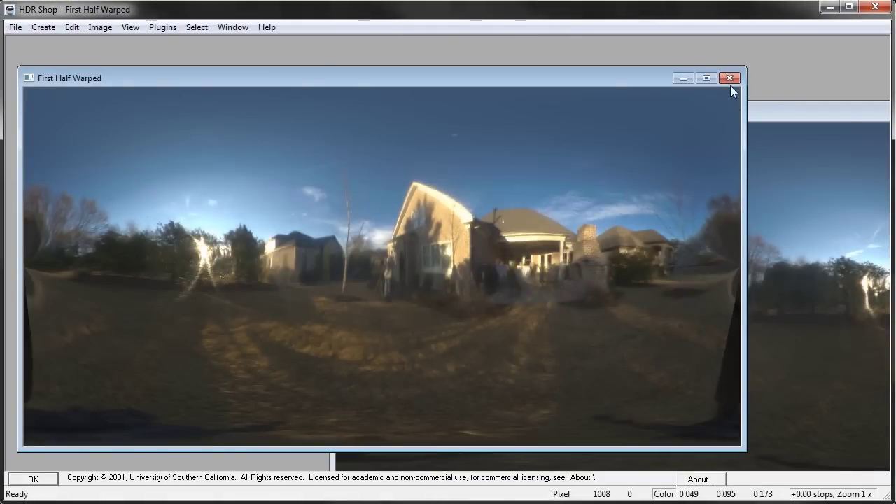
pyautogui.click(732, 82)
# - Save the warped Second Half panorama as an HDR image and close its window
pyautogui.click(15, 26)
pyautogui.click(70, 114)
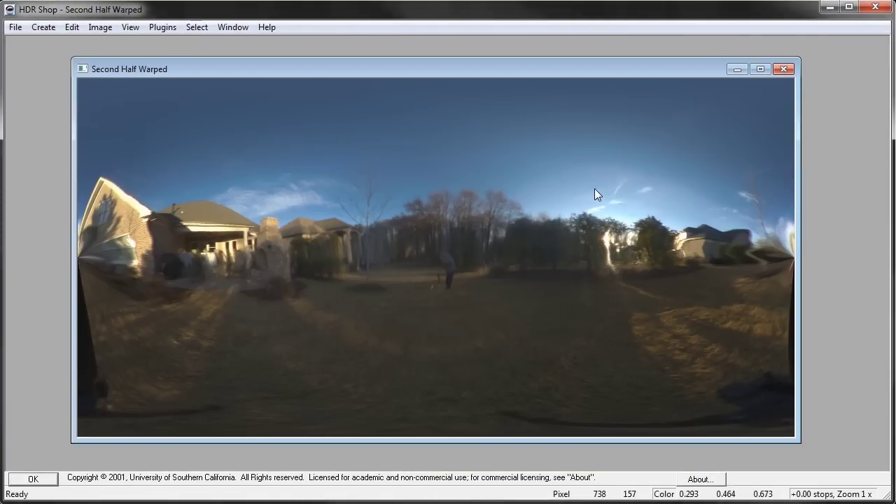
pyautogui.click(784, 70)
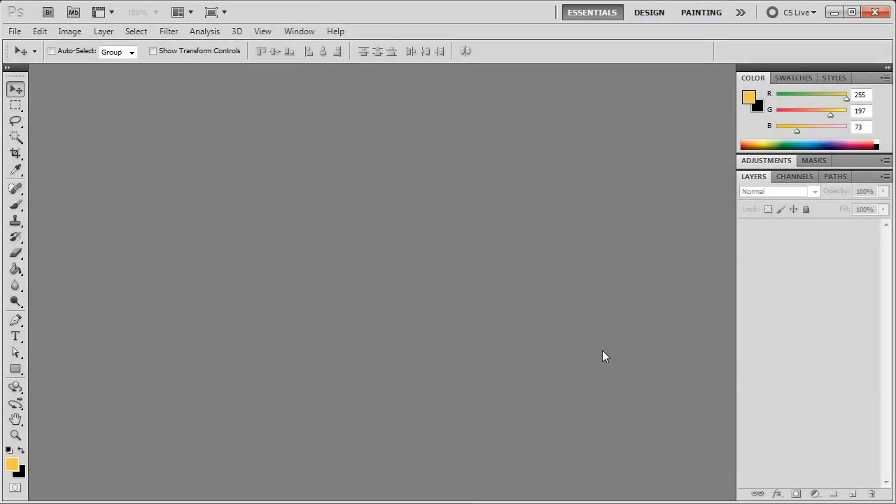
# - Open First Half from the HDRI Unwrapped folder in Photoshop and convert its Background into a regular layer
pyautogui.hotkey('alt', 'Tab')
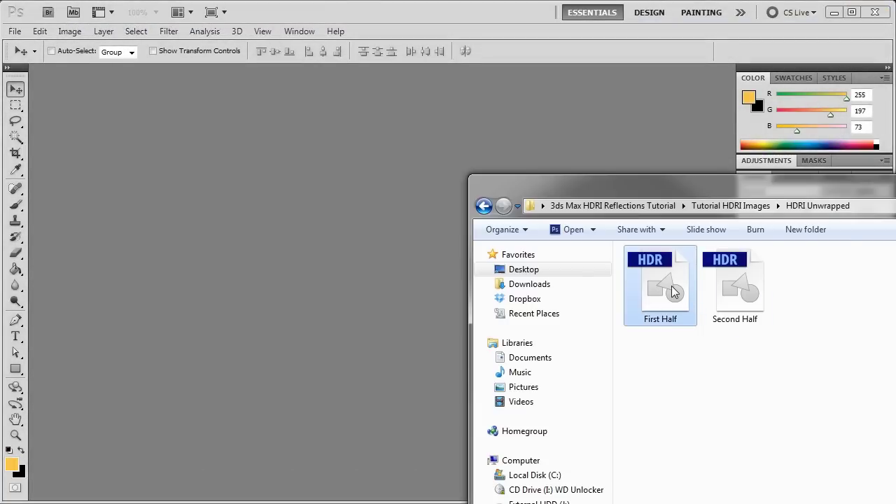
pyautogui.moveTo(671, 286); pyautogui.dragTo(342, 303)
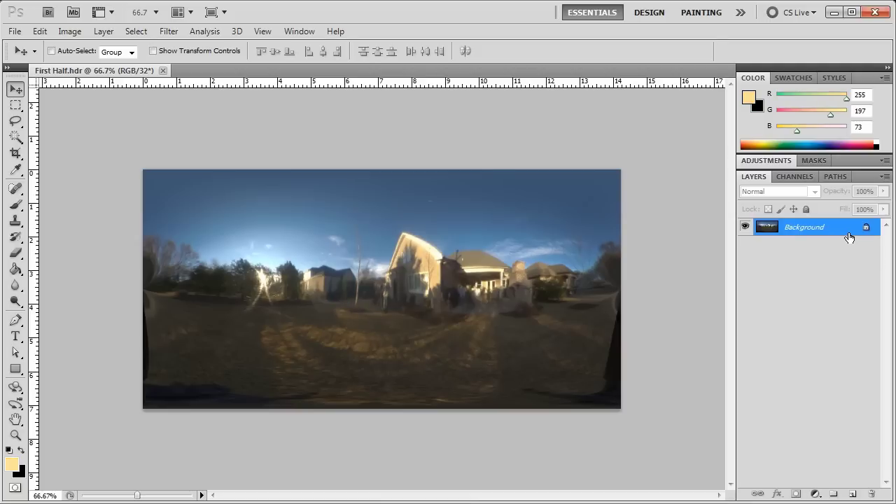
pyautogui.doubleClick(826, 227)
pyautogui.click(476, 141)
# - Place Second Half from the HDRI Unwrapped folder into the First Half document as a new layer
pyautogui.hotkey('alt', 'Tab')
pyautogui.click(737, 294)
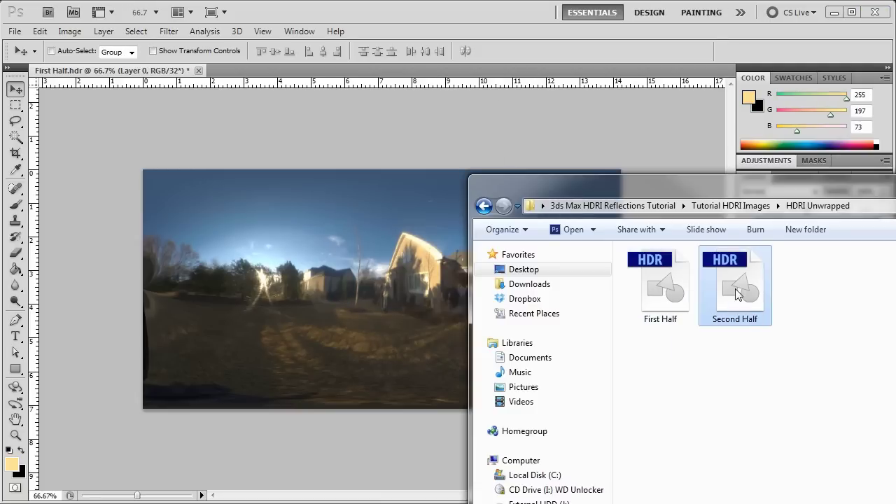
pyautogui.moveTo(737, 294); pyautogui.dragTo(364, 328)
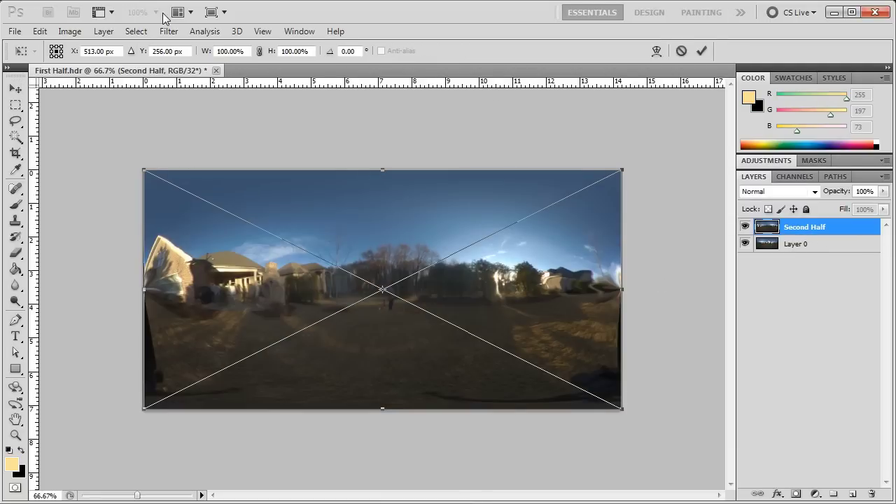
pyautogui.rightClick(419, 261)
pyautogui.click(451, 266)
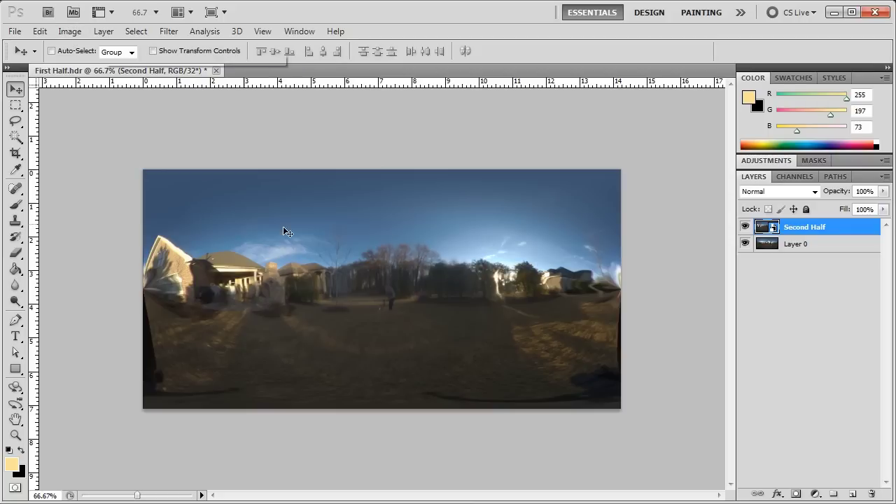
# - Widen the canvas to 25 inches and zoom out to 50% to show all of it
pyautogui.click(71, 32)
pyautogui.click(91, 145)
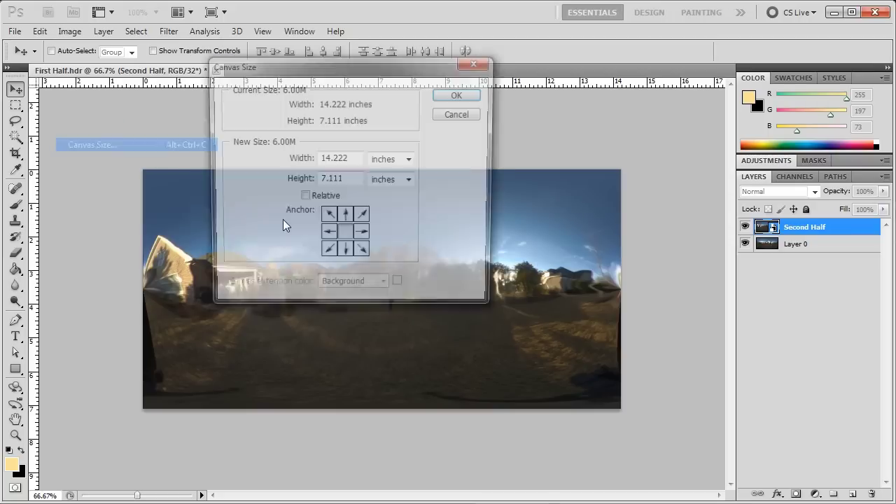
pyautogui.write('20')
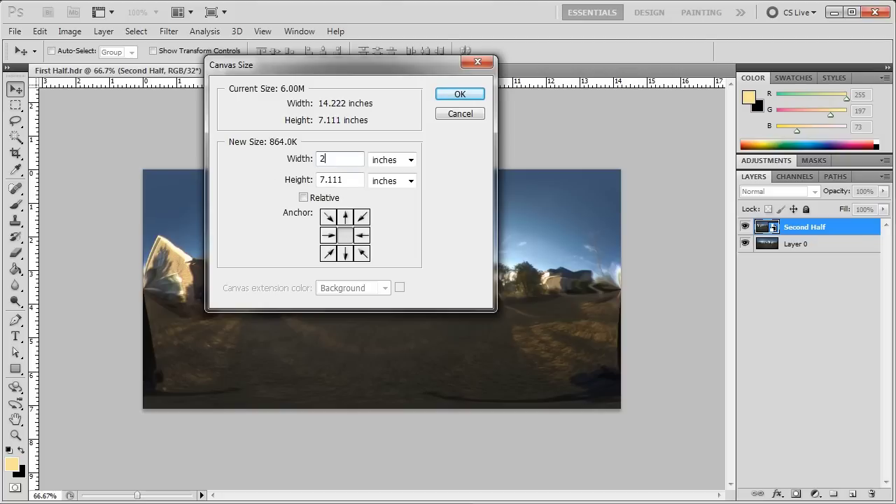
pyautogui.press('Return')
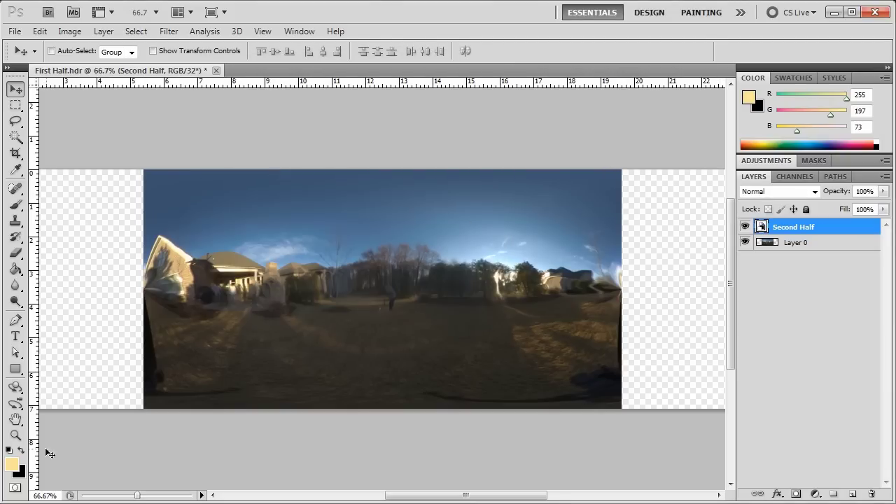
pyautogui.click(16, 437)
pyautogui.rightClick(305, 298)
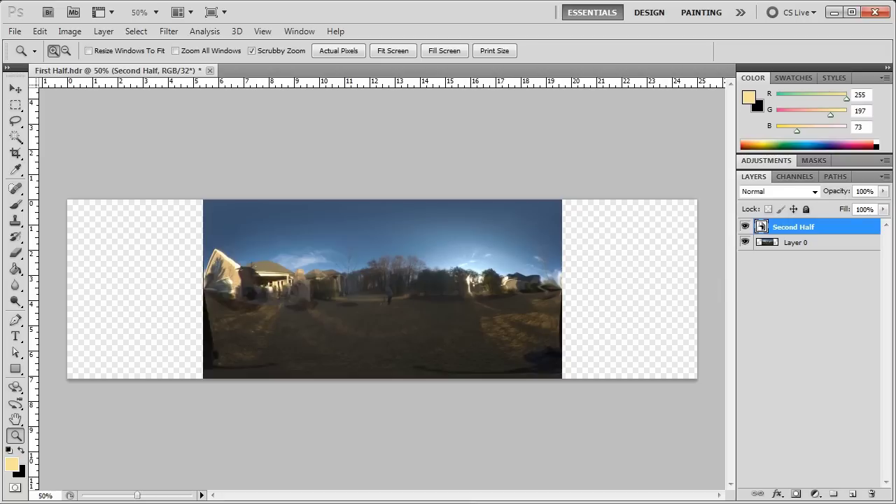
# - Rasterize the Second Half layer and move it flush against the left edge of the canvas
pyautogui.click(14, 90)
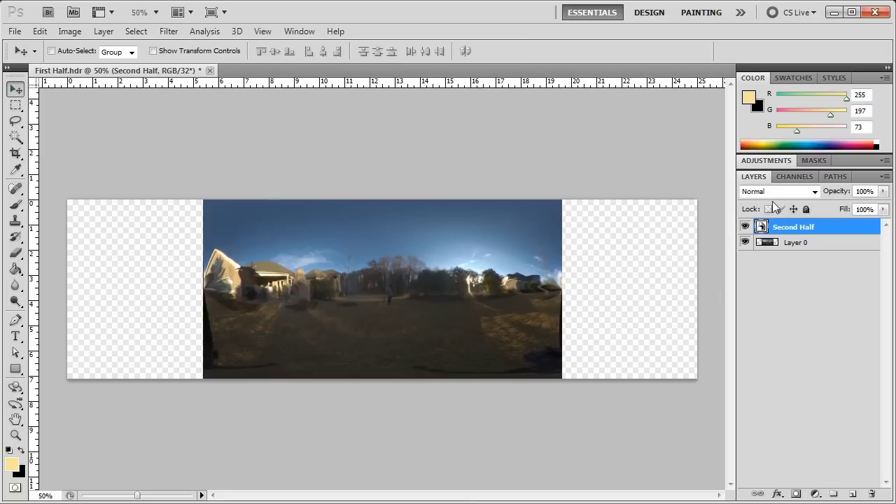
pyautogui.rightClick(813, 229)
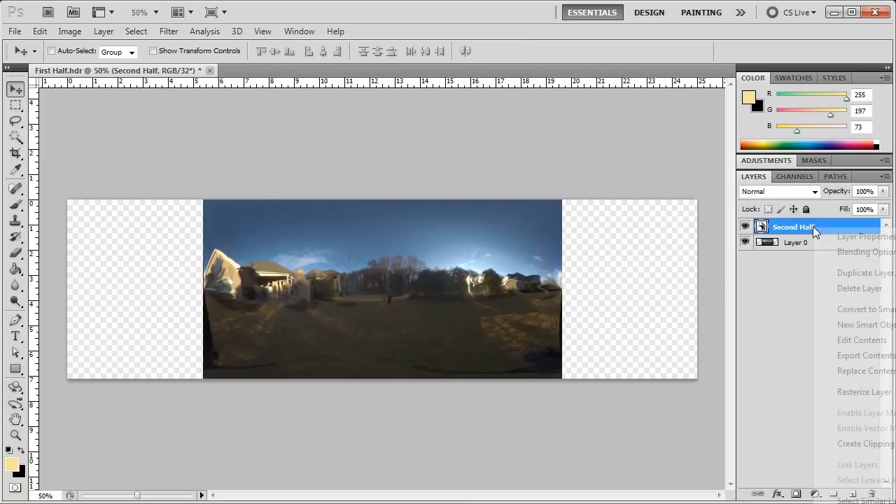
pyautogui.click(855, 393)
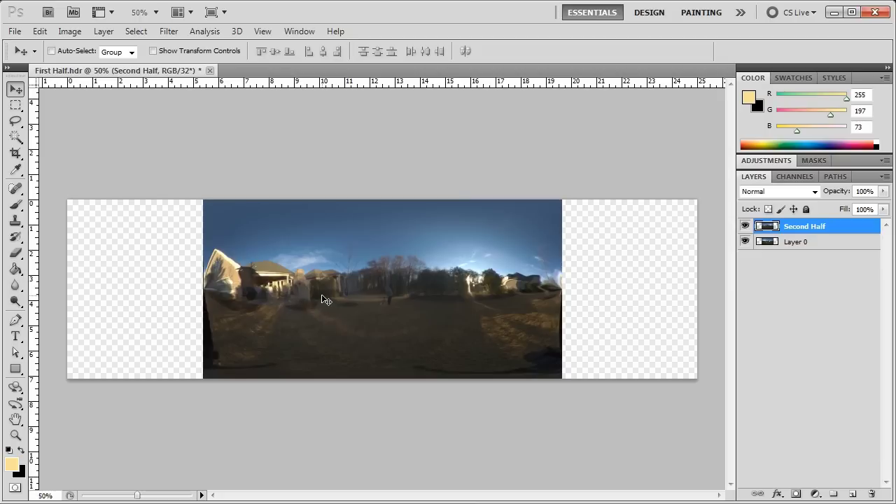
pyautogui.moveTo(325, 299); pyautogui.dragTo(190, 302)
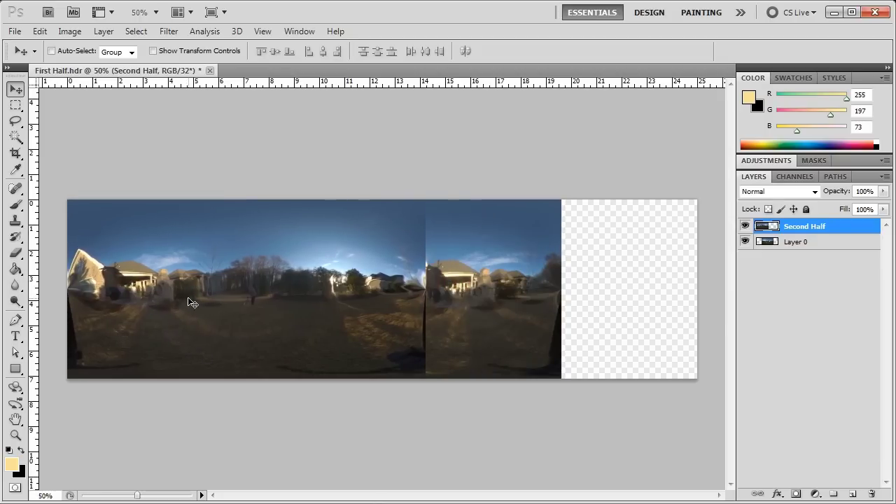
# - Place Layer 0 above Second Half in the layer order and move its image to the right edge of the canvas
pyautogui.click(803, 244)
pyautogui.moveTo(804, 246); pyautogui.dragTo(807, 225)
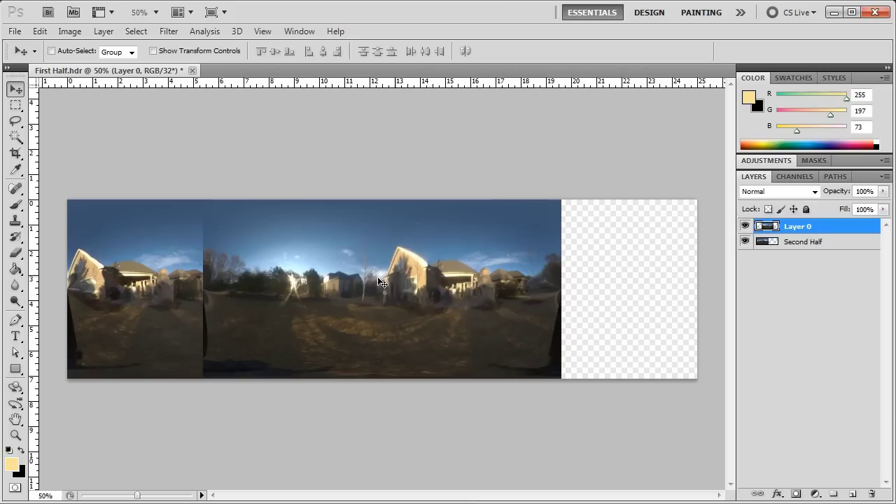
pyautogui.moveTo(378, 276); pyautogui.dragTo(506, 280)
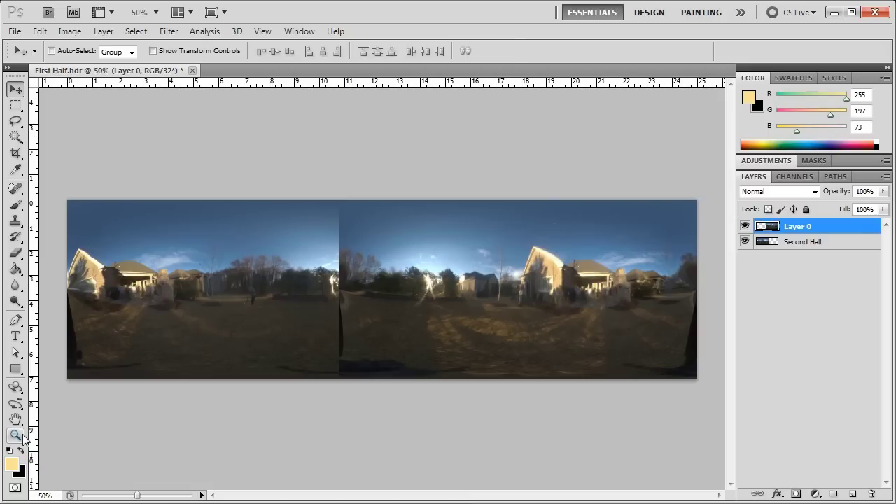
# - Examine the house and patio near the left end of the panorama up close at 200%
pyautogui.click(16, 436)
pyautogui.moveTo(144, 286); pyautogui.dragTo(106, 275)
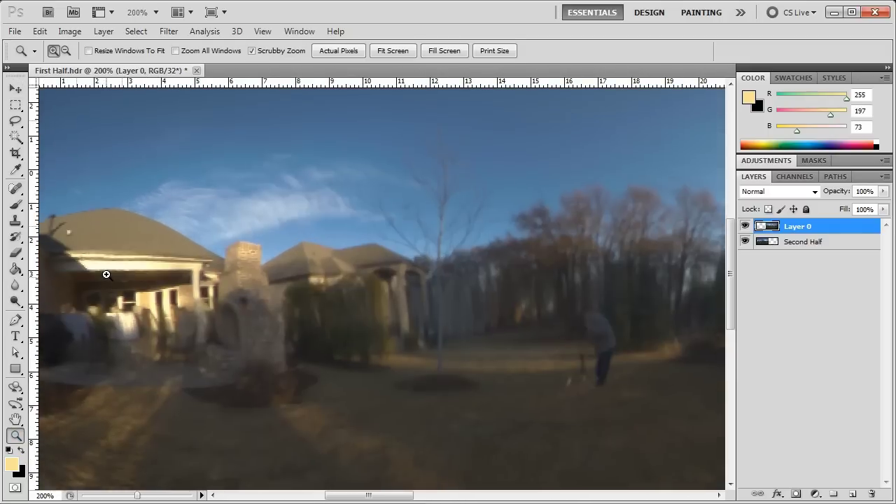
pyautogui.click(105, 274)
pyautogui.rightClick(136, 246)
pyautogui.click(180, 323)
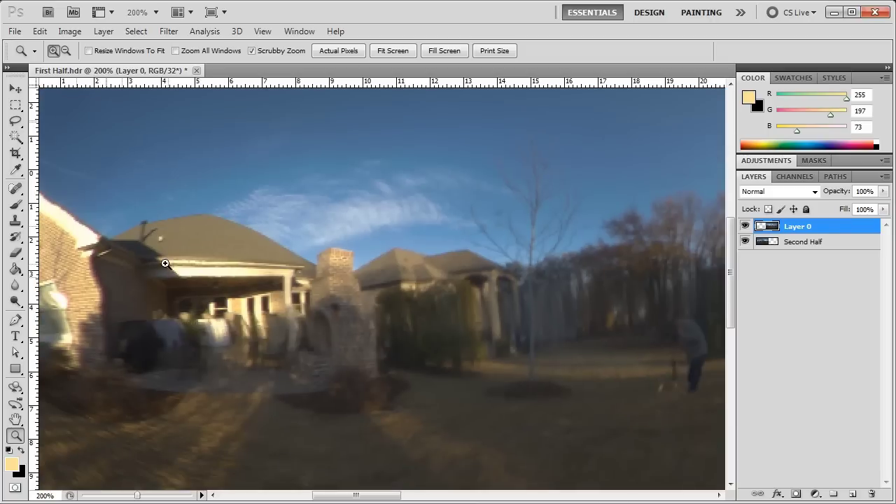
pyautogui.press('v')
pyautogui.press('m')
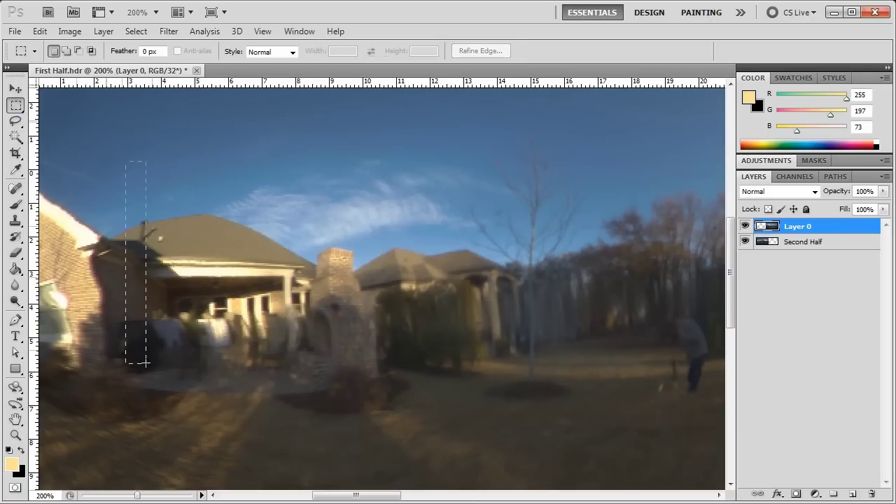
pyautogui.moveTo(146, 363); pyautogui.dragTo(145, 364)
pyautogui.hotkey('ctrl', 'd')
# - Delete a full-height strip about 2 inches wide from the left edge of the Second Half layer and clear the selection
pyautogui.click(16, 437)
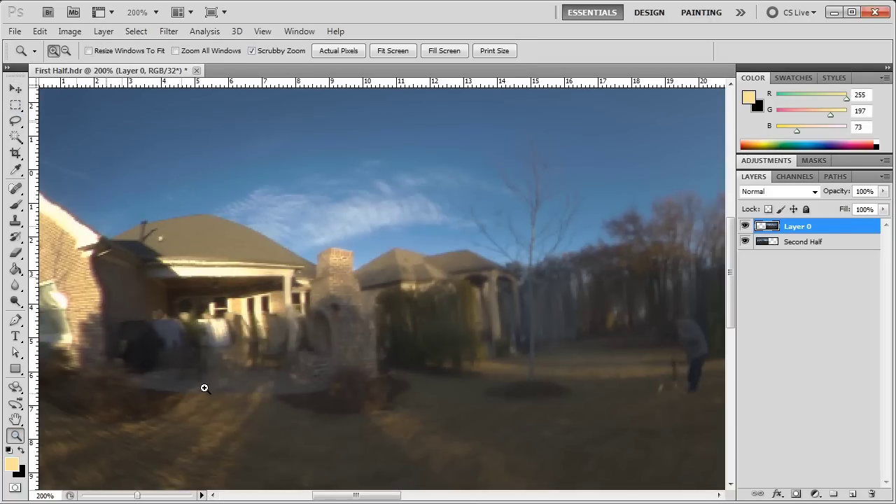
pyautogui.rightClick(207, 387)
pyautogui.click(266, 465)
pyautogui.rightClick(280, 301)
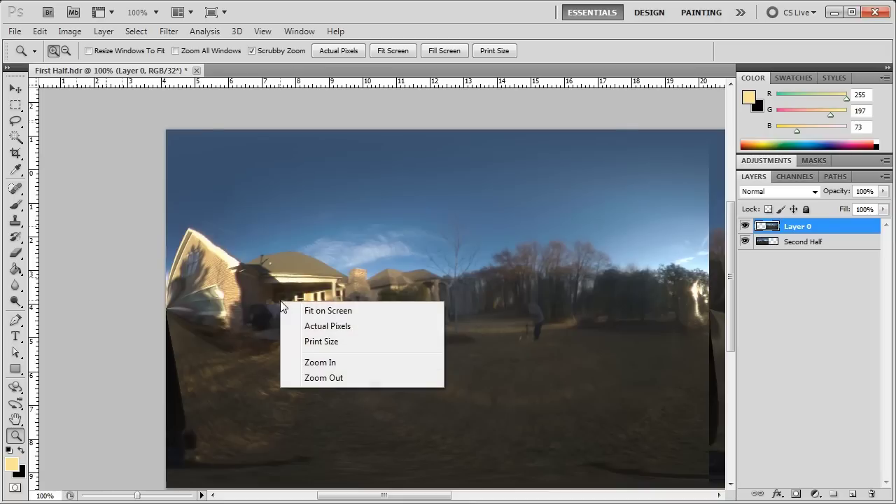
pyautogui.click(341, 380)
pyautogui.moveTo(449, 499); pyautogui.dragTo(432, 499)
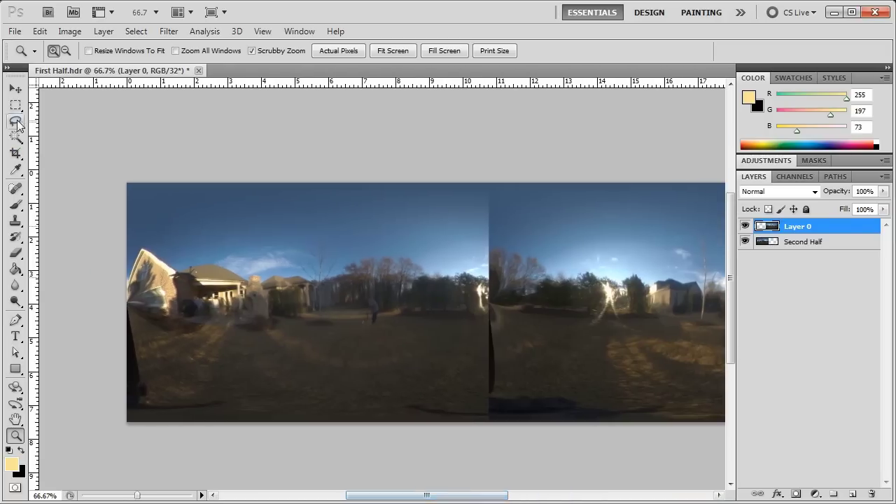
pyautogui.click(16, 105)
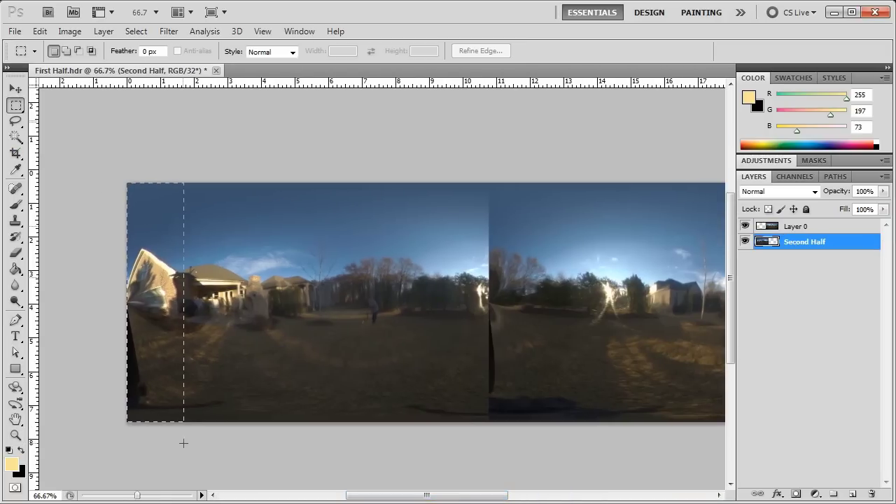
pyautogui.moveTo(183, 444); pyautogui.dragTo(188, 442)
pyautogui.hscroll(-2, 301, 406)
pyautogui.press('Delete')
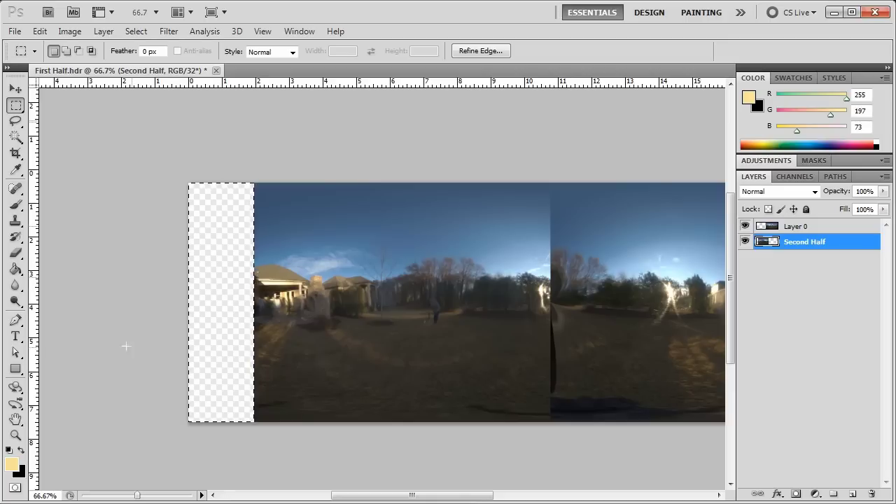
pyautogui.click(132, 350)
# - Duplicate Layer 0 and move the copy to the left end of the canvas so its house covers the empty strip
pyautogui.moveTo(411, 495); pyautogui.dragTo(471, 497)
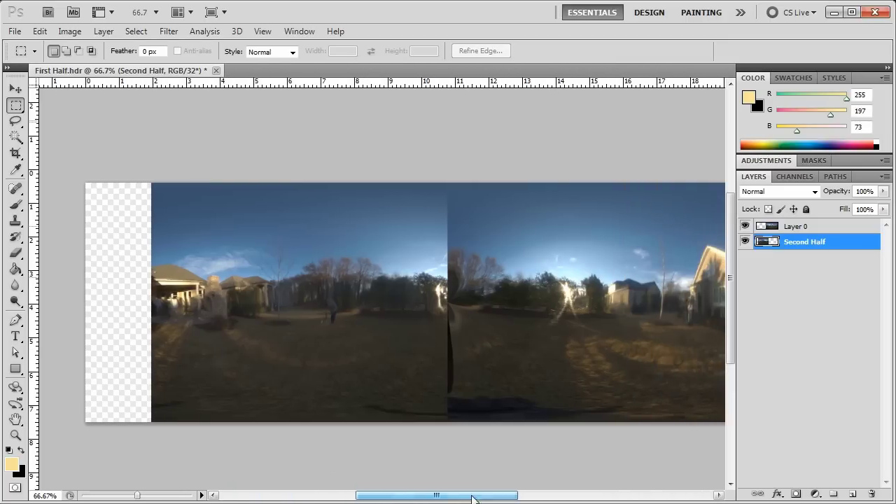
pyautogui.click(798, 228)
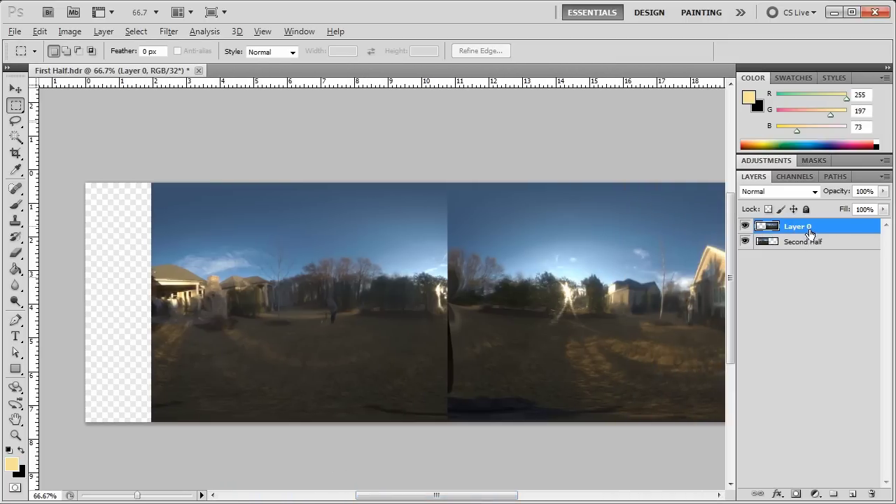
pyautogui.hotkey('ctrl', 'j')
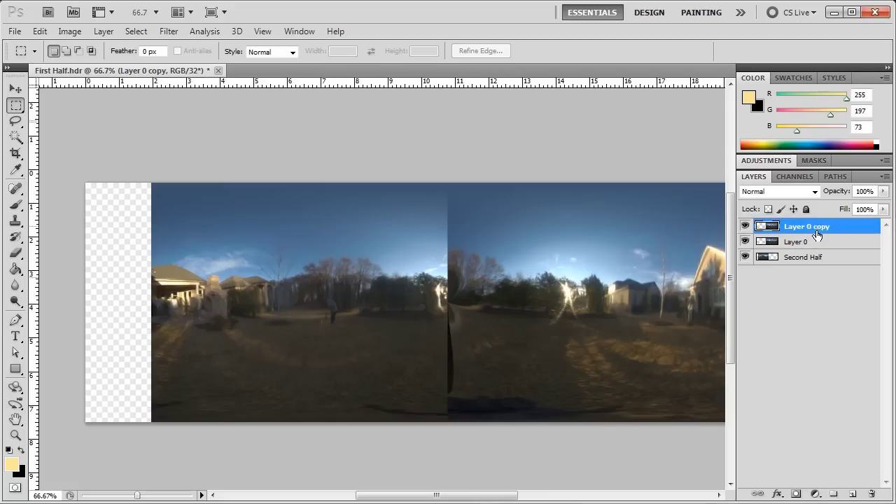
pyautogui.click(16, 88)
pyautogui.moveTo(619, 365); pyautogui.dragTo(146, 362)
pyautogui.moveTo(400, 334); pyautogui.dragTo(246, 332)
# - Lower the opacity of Layer 0 copy and align its patio house and chimney with the same features on Second Half
pyautogui.click(883, 192)
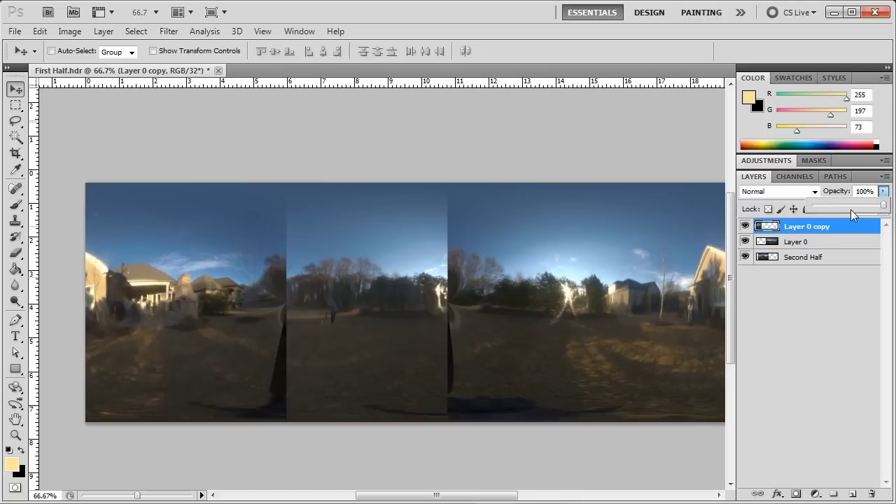
pyautogui.moveTo(854, 207); pyautogui.dragTo(852, 202)
pyautogui.moveTo(168, 341); pyautogui.dragTo(190, 342)
# - Restore Layer 0 copy to 100% opacity and erase its hard right edge to blend it into Second Half
pyautogui.click(883, 192)
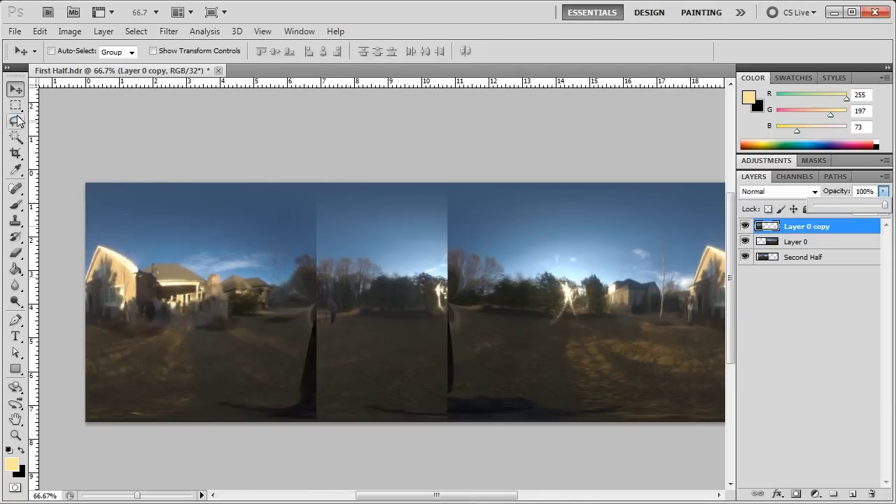
pyautogui.click(15, 252)
pyautogui.moveTo(296, 212)
pyautogui.mouseDown()
pyautogui.moveTo(305, 215)
pyautogui.moveTo(261, 304)
pyautogui.moveTo(230, 296)
pyautogui.moveTo(197, 200)
pyautogui.moveTo(203, 225)
pyautogui.moveTo(300, 165)
pyautogui.moveTo(239, 182)
pyautogui.moveTo(254, 284)
pyautogui.moveTo(307, 338)
pyautogui.moveTo(324, 412)
pyautogui.moveTo(283, 383)
pyautogui.moveTo(254, 428)
pyautogui.mouseUp()
pyautogui.hotkey('ctrl', 'z')
# - Delete the part of Layer 0 from the gabled house to the right end of the canvas
pyautogui.moveTo(410, 495); pyautogui.dragTo(416, 495)
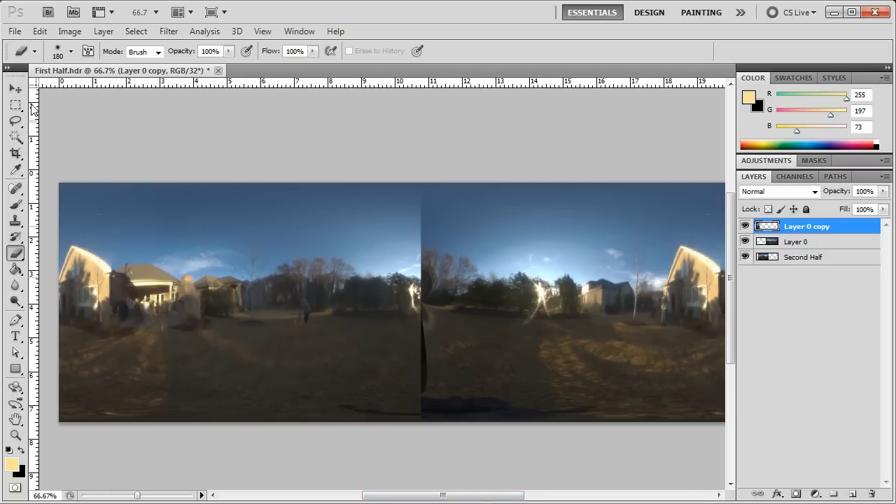
pyautogui.click(17, 105)
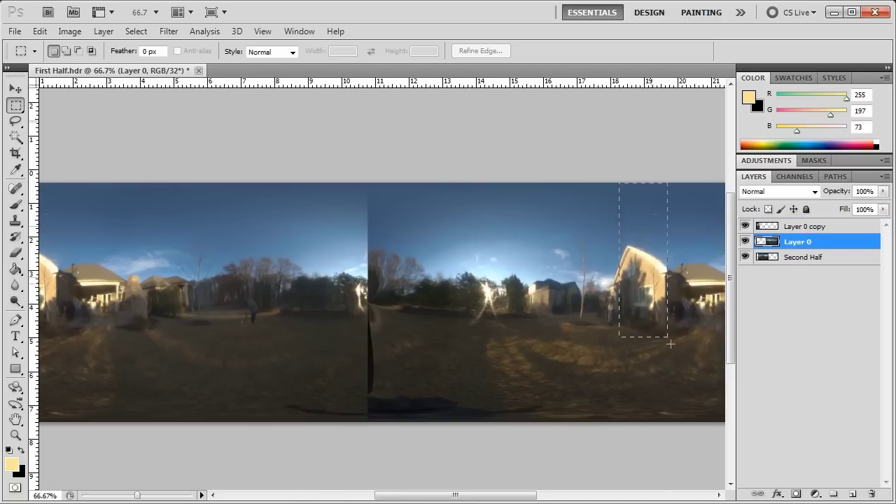
pyautogui.moveTo(670, 344); pyautogui.dragTo(806, 434)
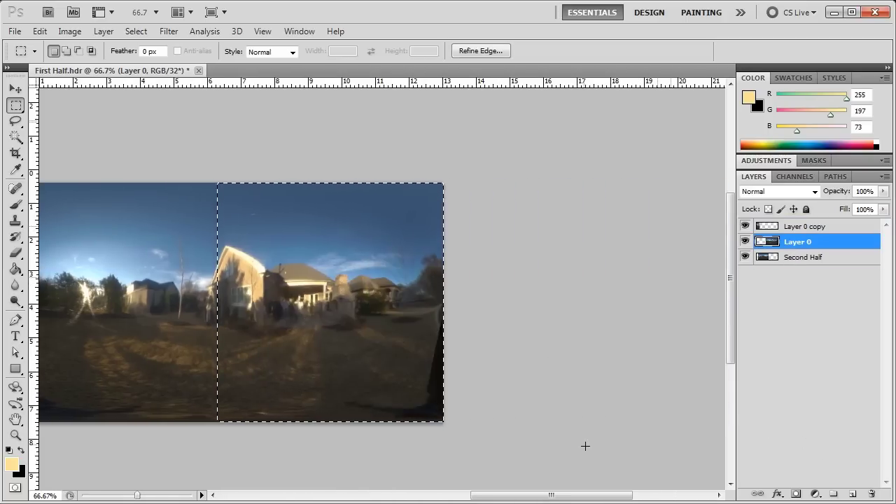
pyautogui.press('Delete')
pyautogui.moveTo(590, 496); pyautogui.dragTo(485, 500)
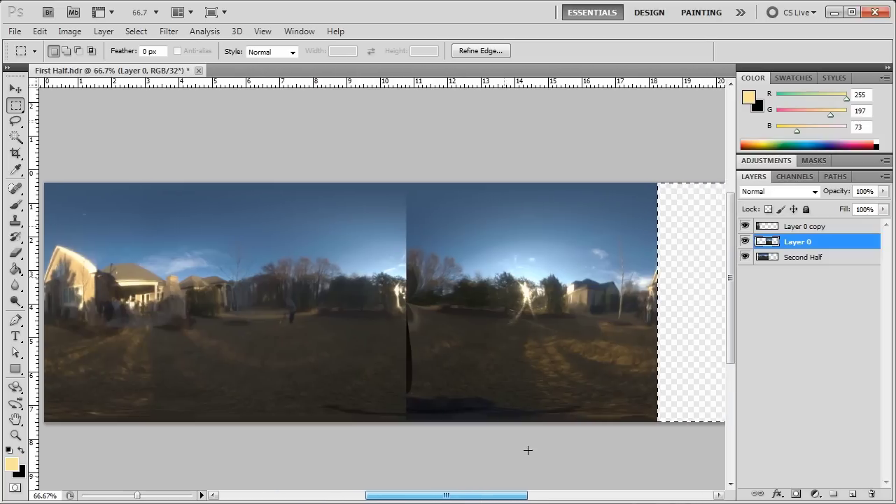
# - Trim a further narrow full-height strip off the right edge of the remaining Layer 0 image
pyautogui.click(700, 252)
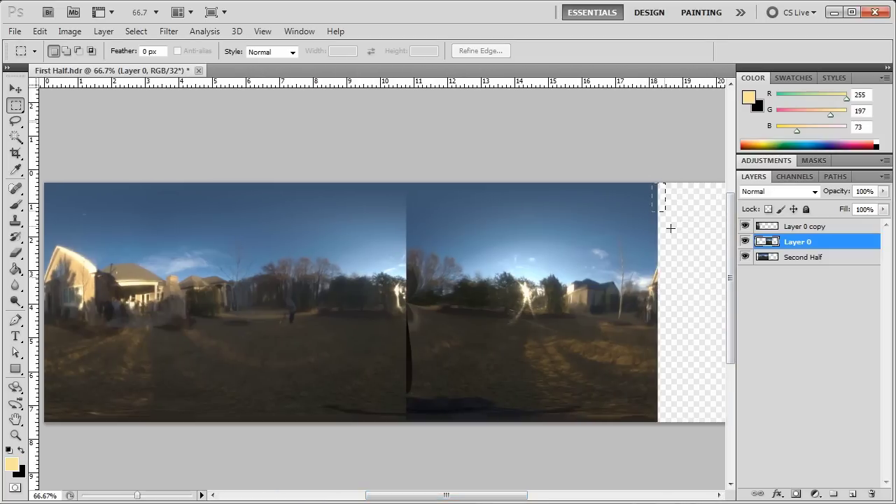
pyautogui.moveTo(689, 352); pyautogui.dragTo(791, 462)
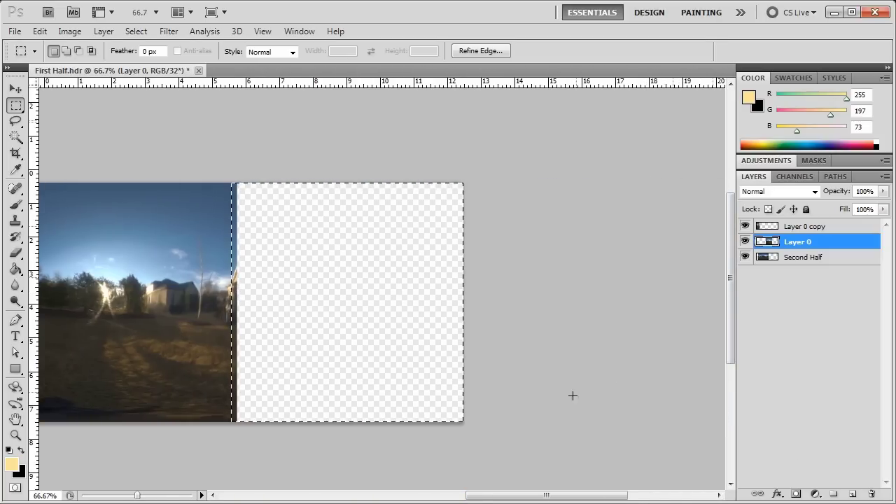
pyautogui.moveTo(565, 498); pyautogui.dragTo(455, 497)
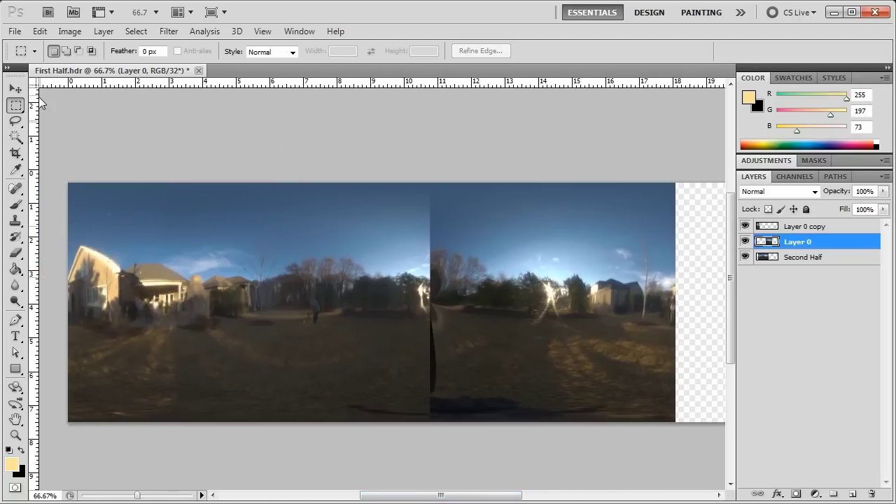
# - Reduce Layer 0's opacity to 54% and move it left until its sun and house overlap those on Second Half
pyautogui.click(16, 90)
pyautogui.click(746, 241)
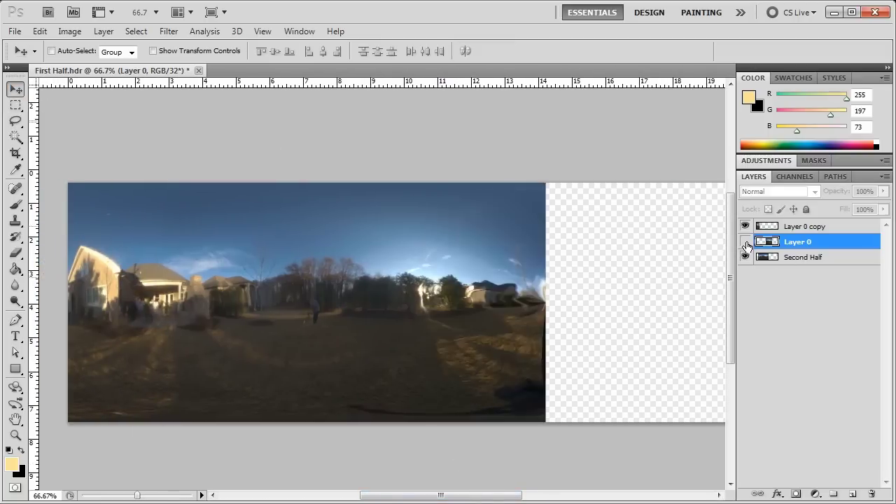
pyautogui.click(745, 240)
pyautogui.click(884, 191)
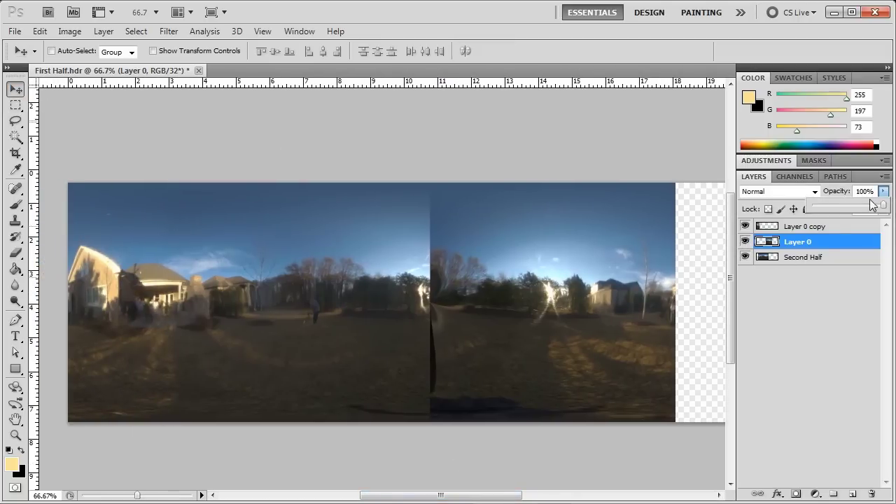
pyautogui.moveTo(537, 283); pyautogui.dragTo(460, 283)
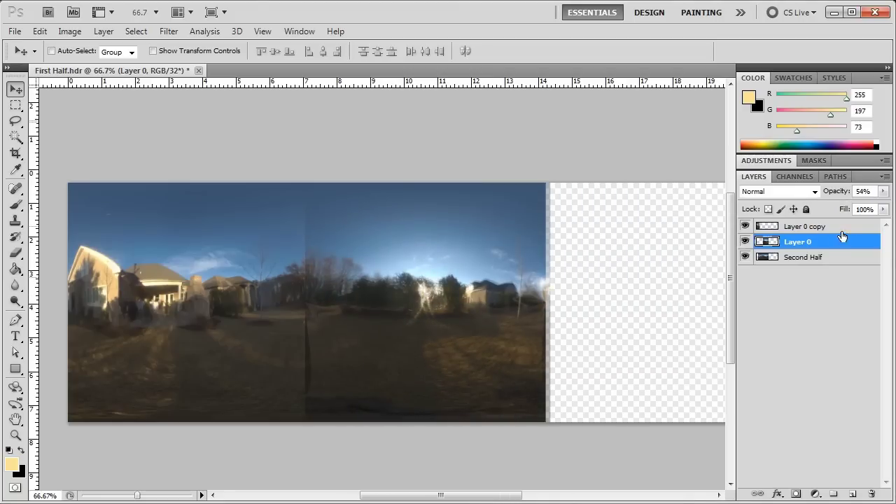
# - Return Layer 0 to 100% opacity and erase its hard left edge with the 180 px eraser to hide the seam
pyautogui.click(883, 192)
pyautogui.moveTo(852, 209); pyautogui.dragTo(885, 205)
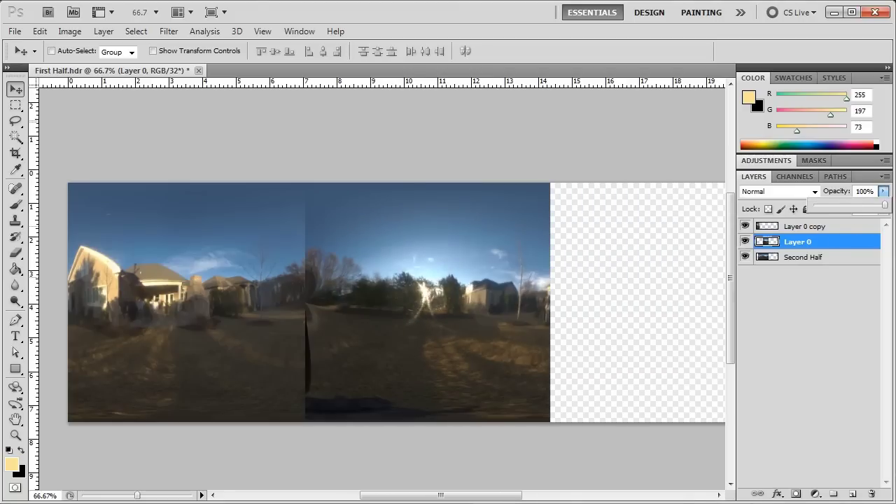
pyautogui.click(15, 253)
pyautogui.moveTo(320, 216)
pyautogui.mouseDown()
pyautogui.moveTo(296, 357)
pyautogui.moveTo(316, 421)
pyautogui.mouseUp()
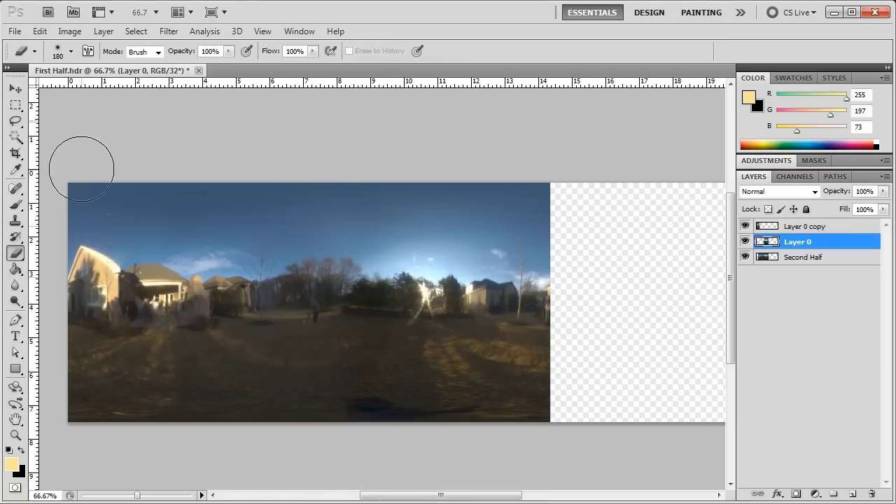
# - Crop the canvas to the combined panorama, cutting off the transparent area beyond Layer 0's right edge
pyautogui.click(16, 154)
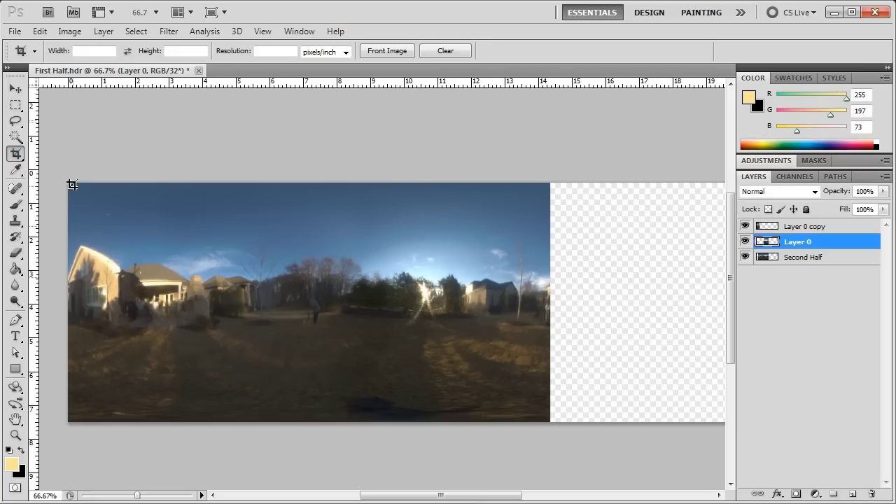
pyautogui.moveTo(169, 329); pyautogui.dragTo(550, 483)
pyautogui.rightClick(416, 324)
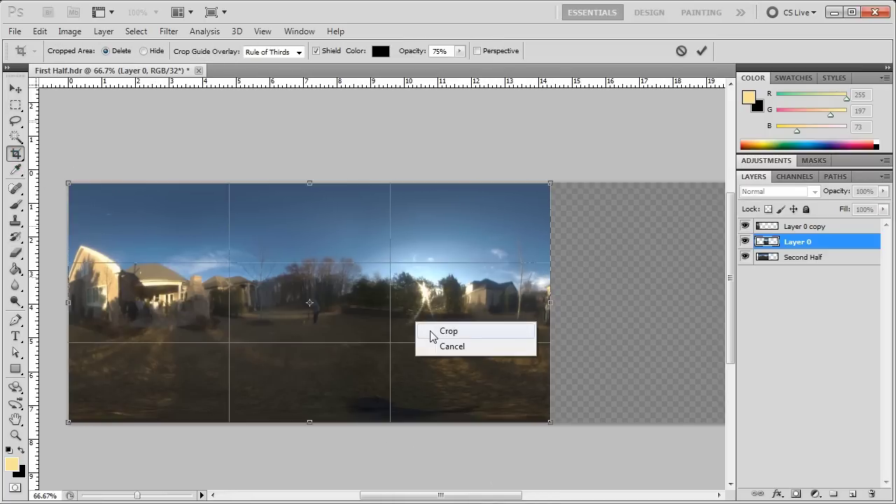
pyautogui.click(435, 331)
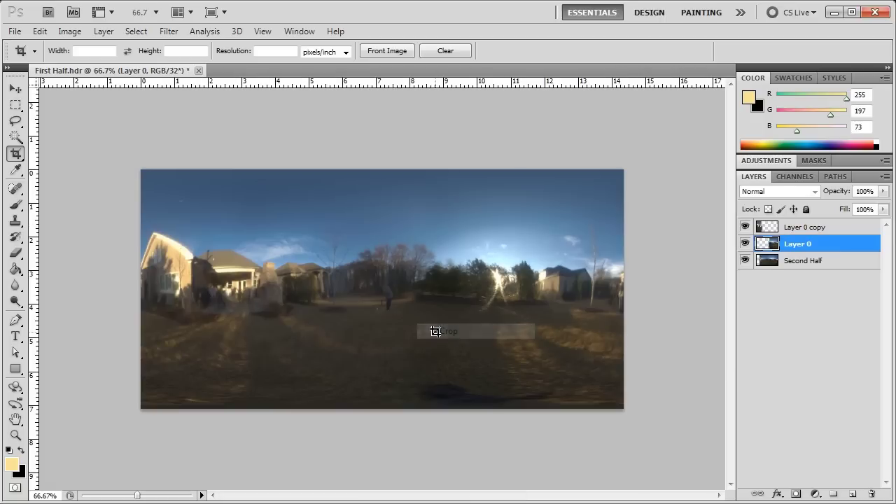
# - Flatten the three layers into one image and convert the resulting background into a regular layer named Layer 0
pyautogui.click(809, 231)
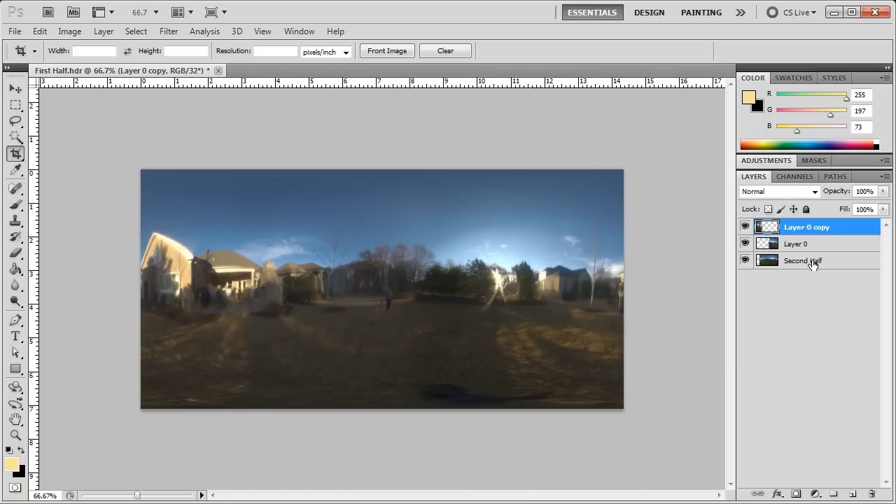
pyautogui.keyDown('shift'); pyautogui.click(816, 260); pyautogui.keyUp('shift')
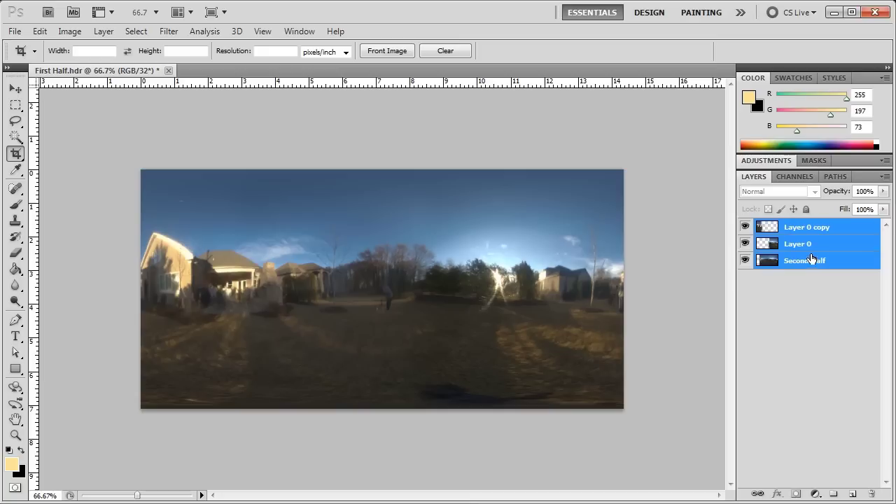
pyautogui.rightClick(814, 258)
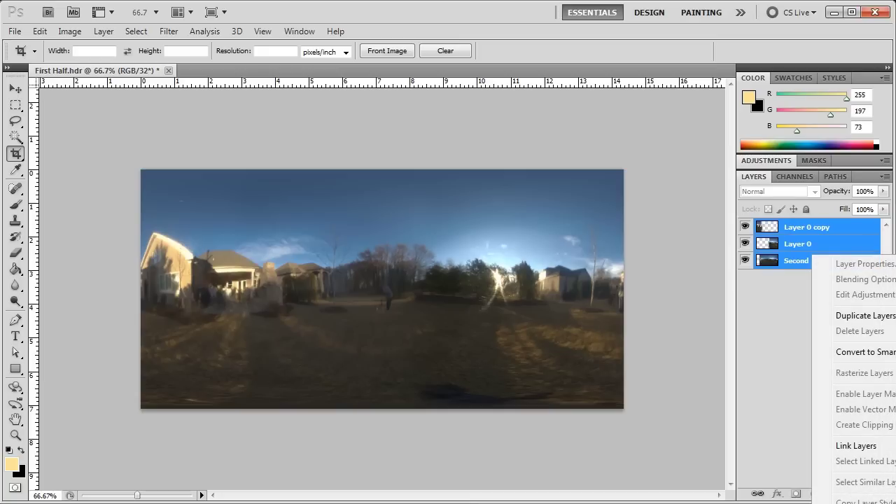
pyautogui.click(861, 503)
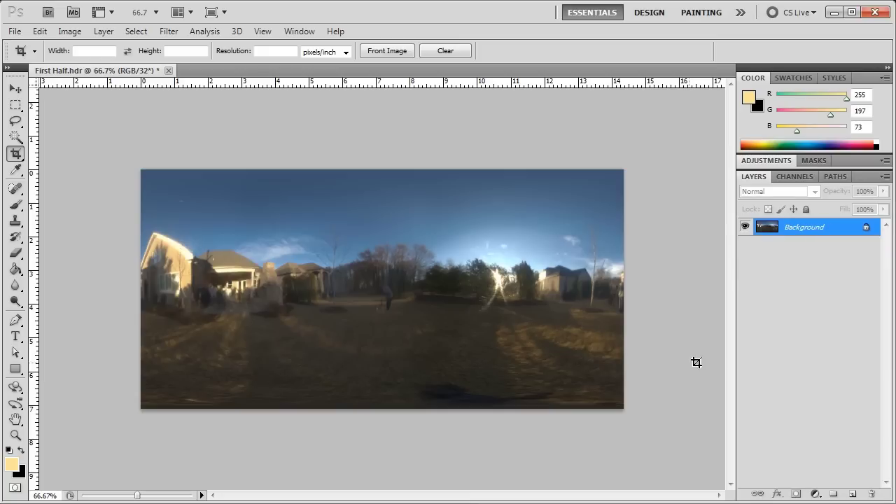
pyautogui.doubleClick(844, 237)
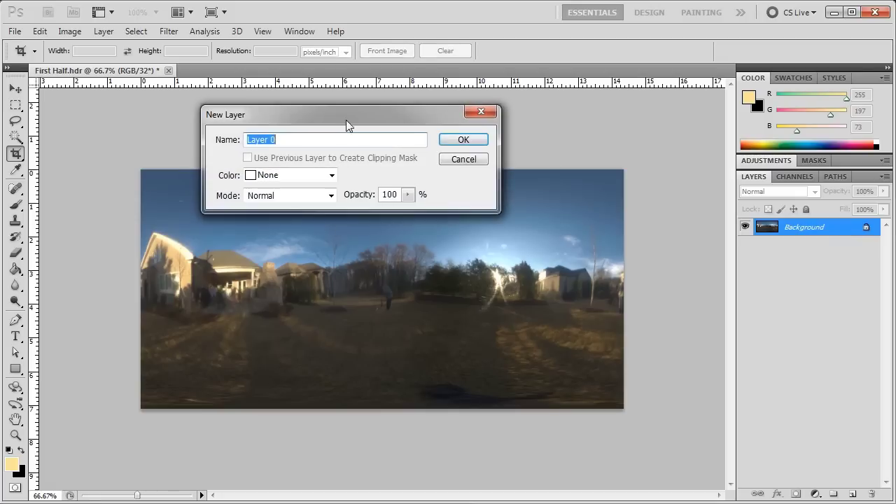
pyautogui.click(454, 142)
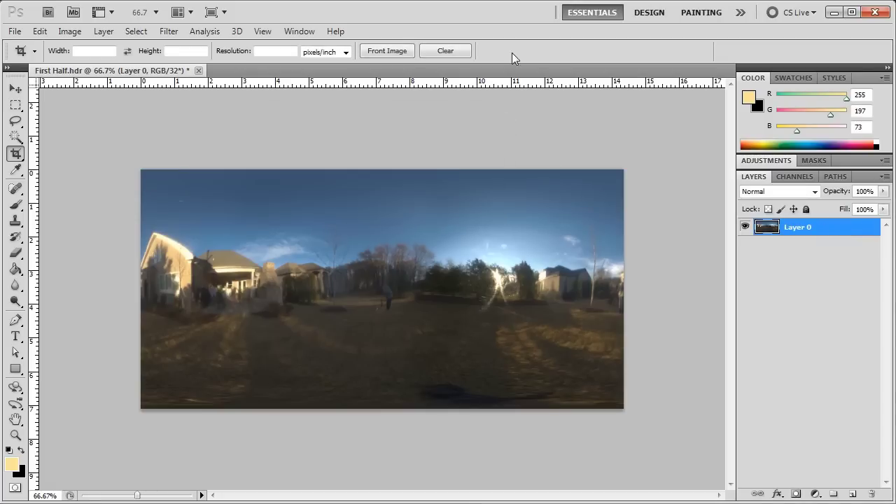
# - Examine the blended panorama at 200% and 100%, checking the seams and both ends
pyautogui.click(15, 435)
pyautogui.click(360, 311)
pyautogui.click(360, 311)
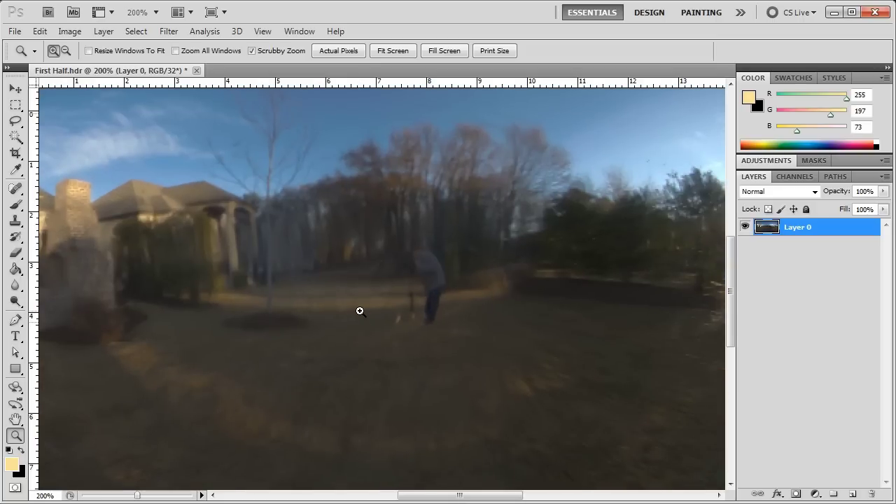
pyautogui.rightClick(360, 310)
pyautogui.click(411, 388)
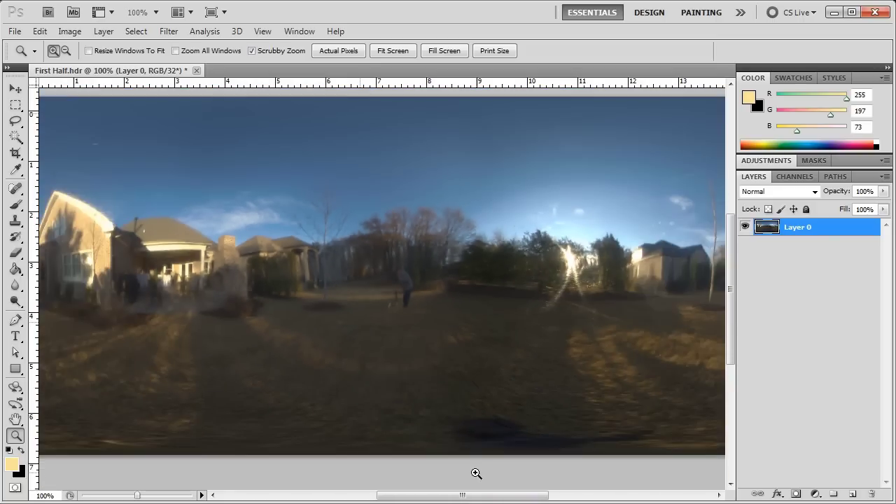
pyautogui.moveTo(472, 496); pyautogui.dragTo(483, 496)
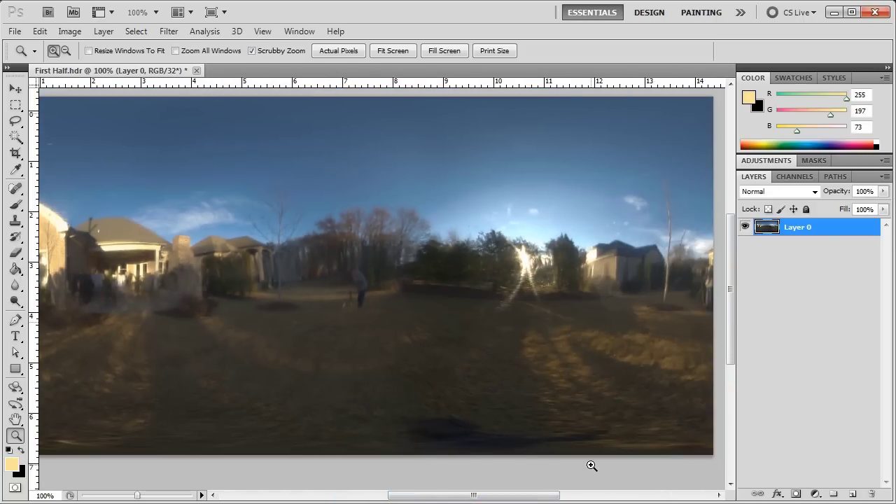
pyautogui.moveTo(549, 497); pyautogui.dragTo(529, 497)
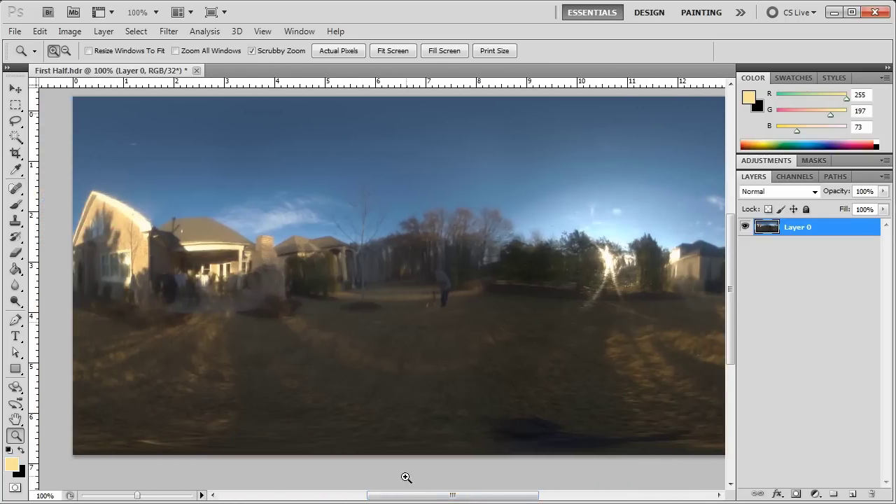
# - Clone clean grass over the dark shadow along the panorama's lower edge with the 58 px Clone Stamp
pyautogui.click(18, 222)
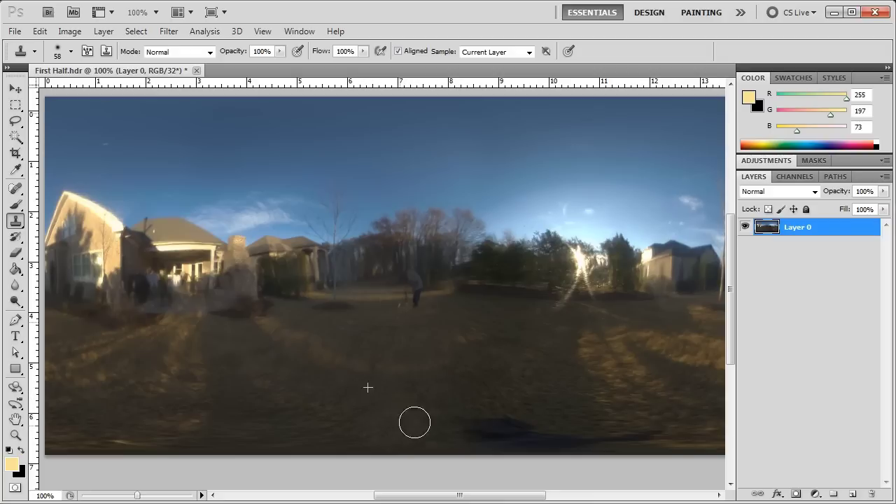
pyautogui.moveTo(415, 422)
pyautogui.mouseDown()
pyautogui.moveTo(483, 416)
pyautogui.moveTo(520, 433)
pyautogui.moveTo(573, 436)
pyautogui.moveTo(642, 429)
pyautogui.moveTo(658, 416)
pyautogui.mouseUp()
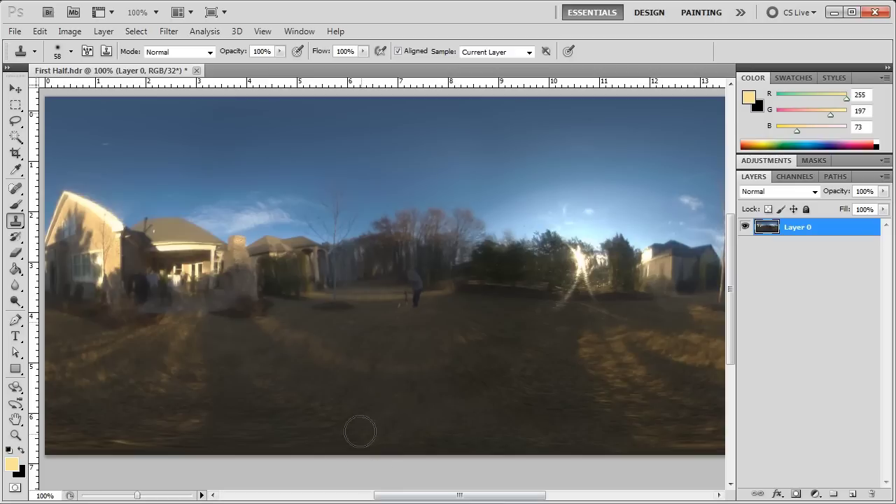
# - Remove the standing figure and tripod in mid-lawn by cloning nearby grass and background over them with a 23 px Clone Stamp
pyautogui.moveTo(428, 496)
pyautogui.mouseDown()
pyautogui.moveTo(390, 496)
pyautogui.moveTo(438, 497)
pyautogui.mouseUp()
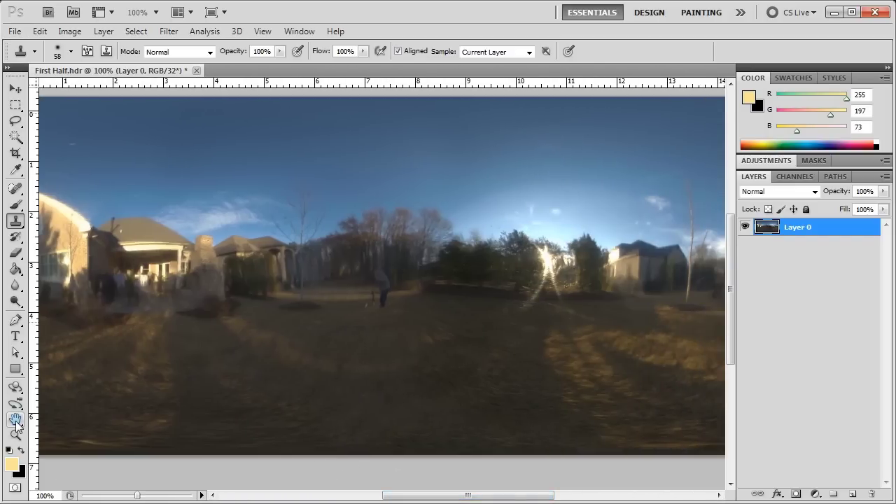
pyautogui.click(16, 435)
pyautogui.click(404, 298)
pyautogui.click(402, 296)
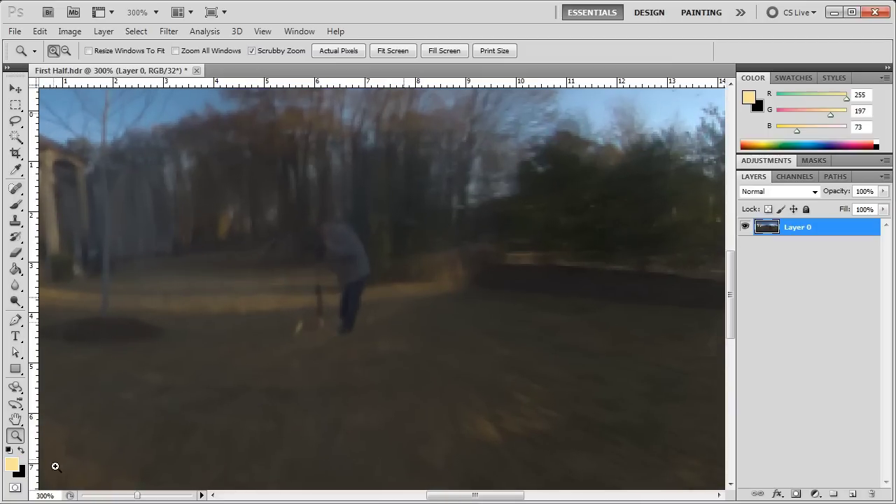
pyautogui.click(18, 221)
pyautogui.keyDown('alt'); pyautogui.click(379, 373); pyautogui.keyUp('alt')
pyautogui.moveTo(383, 374); pyautogui.dragTo(381, 387, button='middle')
pyautogui.scroll(-1, 383, 390)
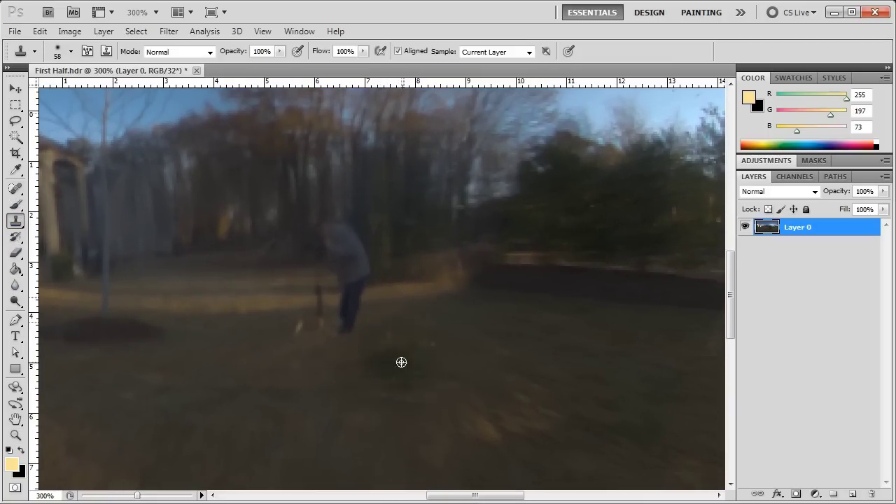
pyautogui.click(71, 51)
pyautogui.moveTo(62, 89); pyautogui.dragTo(52, 100)
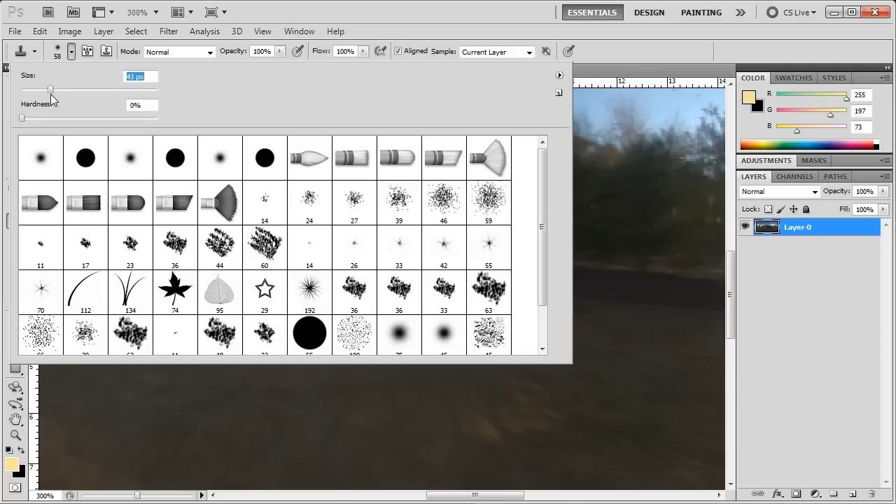
pyautogui.click(441, 14)
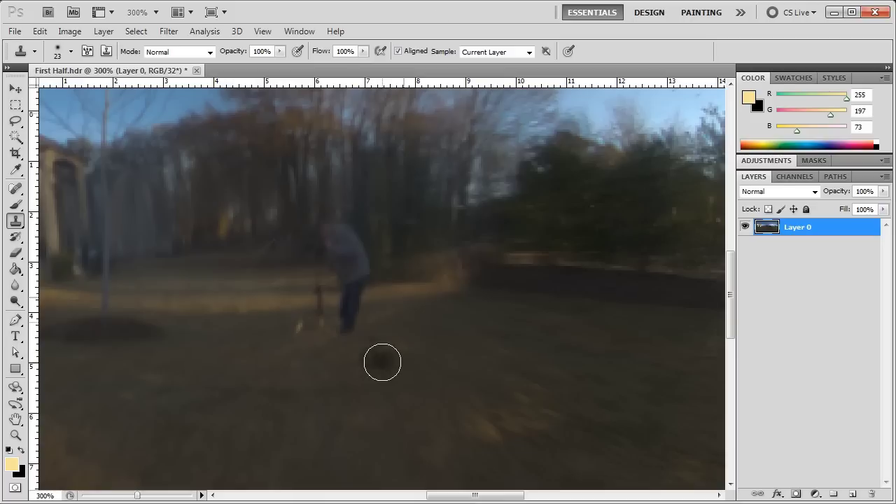
pyautogui.moveTo(305, 343)
pyautogui.mouseDown()
pyautogui.moveTo(320, 338)
pyautogui.moveTo(314, 326)
pyautogui.moveTo(352, 324)
pyautogui.moveTo(316, 308)
pyautogui.moveTo(351, 300)
pyautogui.moveTo(362, 250)
pyautogui.moveTo(343, 238)
pyautogui.moveTo(367, 318)
pyautogui.mouseUp()
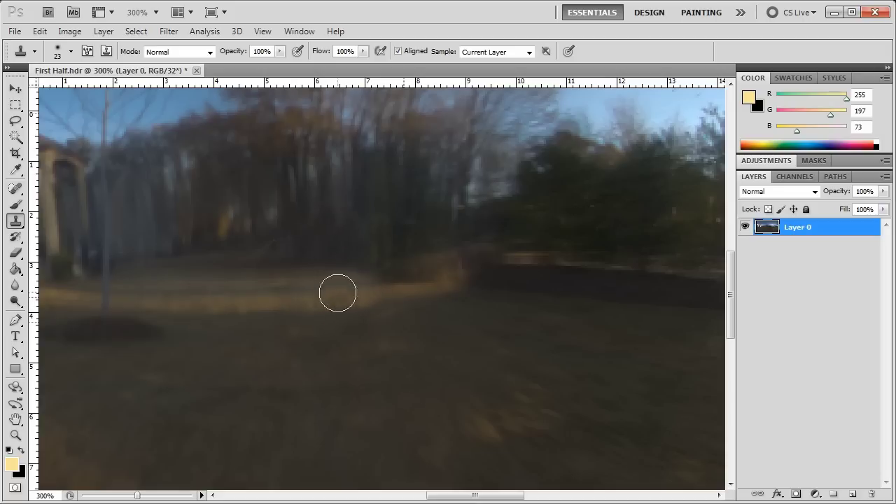
# - Examine the panorama's right end up close and the retouched image as a whole
pyautogui.moveTo(457, 495); pyautogui.dragTo(582, 496)
pyautogui.moveTo(506, 326)
pyautogui.mouseDown()
pyautogui.moveTo(504, 236)
pyautogui.moveTo(536, 222)
pyautogui.moveTo(494, 295)
pyautogui.moveTo(504, 334)
pyautogui.moveTo(532, 273)
pyautogui.mouseUp()
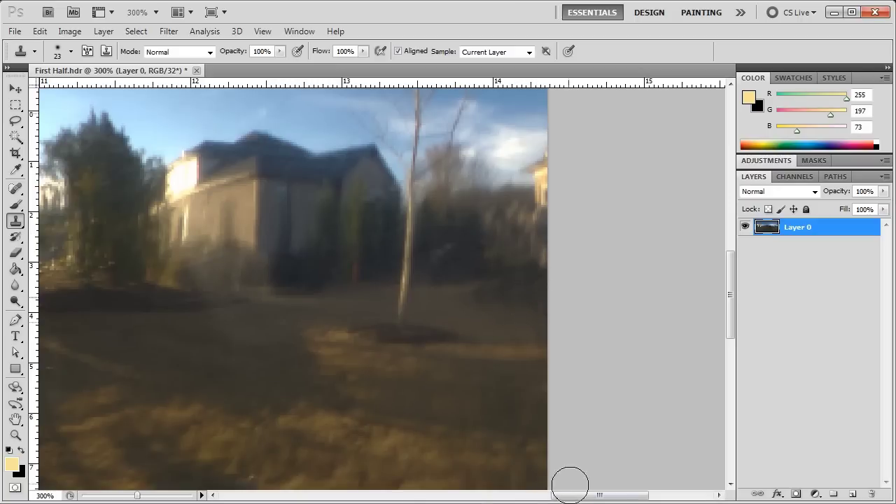
pyautogui.click(16, 435)
pyautogui.rightClick(189, 366)
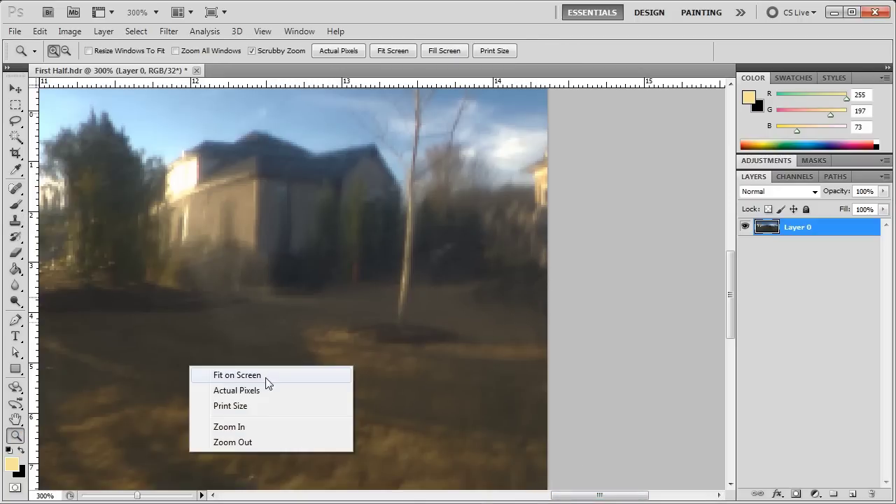
pyautogui.click(238, 375)
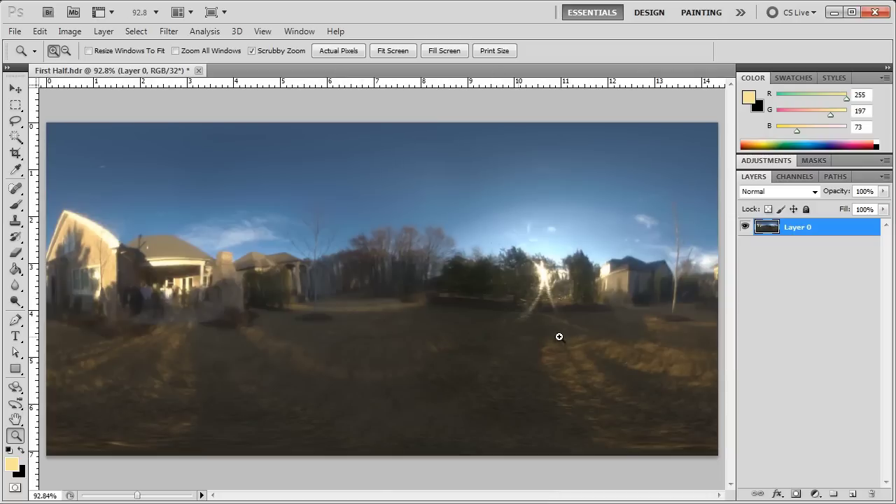
# - Save the finished panorama to the Desktop in Radiance HDR format under the file name Final
pyautogui.click(14, 31)
pyautogui.click(72, 242)
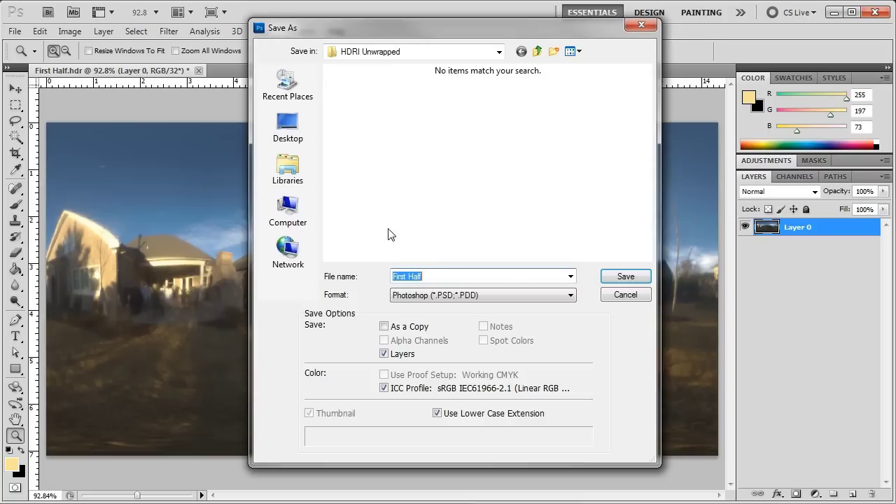
pyautogui.click(290, 133)
pyautogui.click(454, 297)
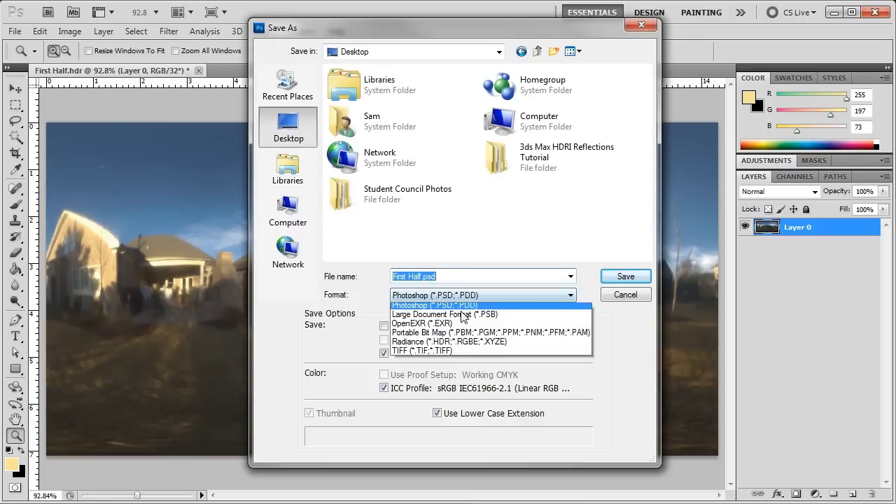
pyautogui.click(462, 344)
pyautogui.write('F')
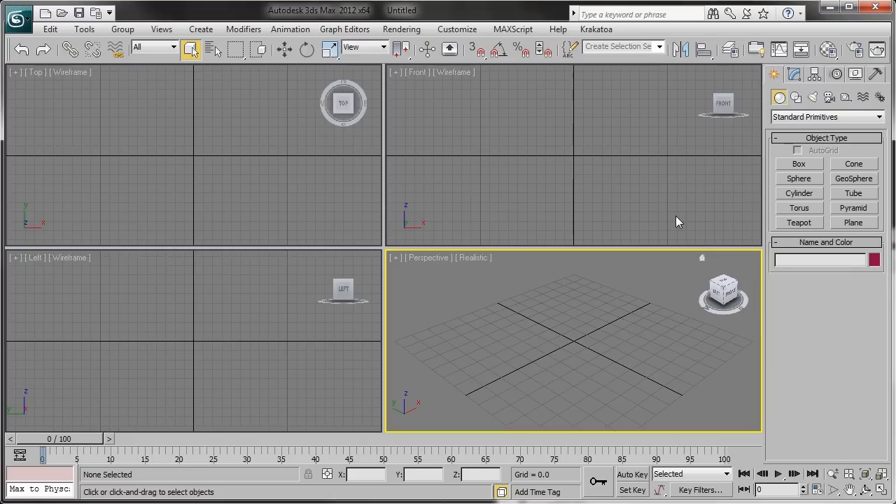
# - Switch to 3ds Max and view the production renderers available under Assign Renderer in the render setup
pyautogui.click(402, 29)
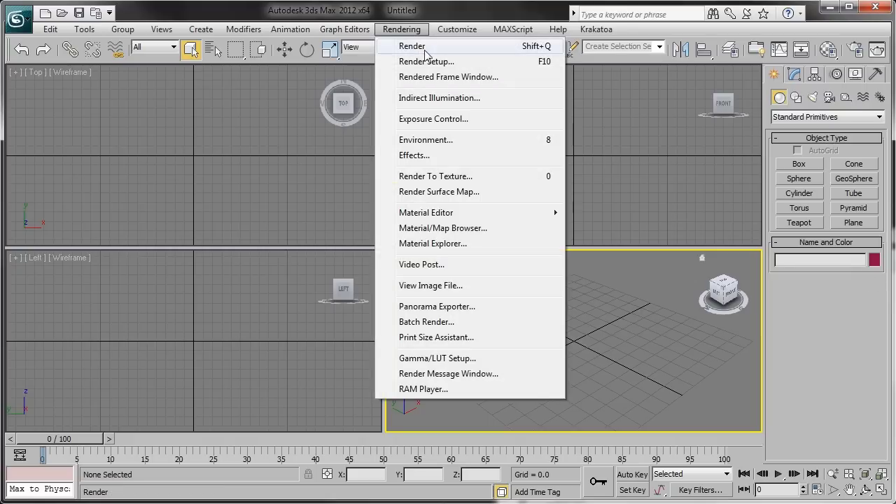
pyautogui.click(422, 61)
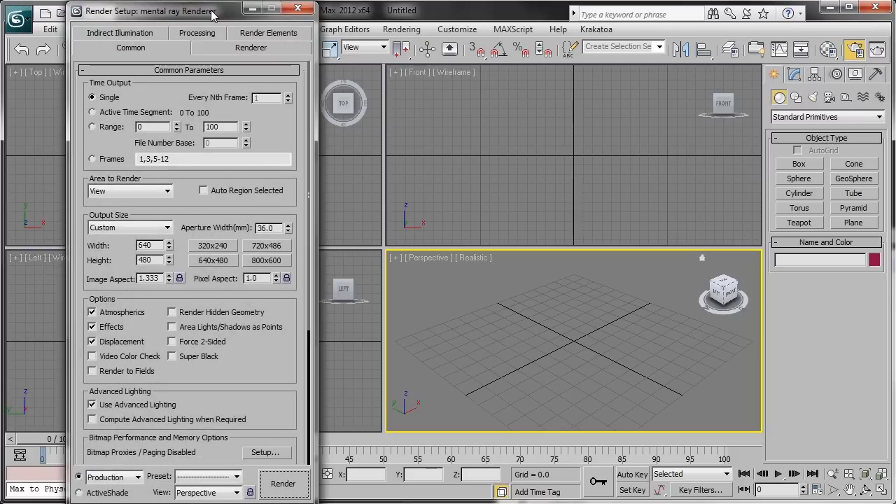
pyautogui.moveTo(212, 11); pyautogui.dragTo(213, 5)
pyautogui.moveTo(272, 389); pyautogui.dragTo(301, 136)
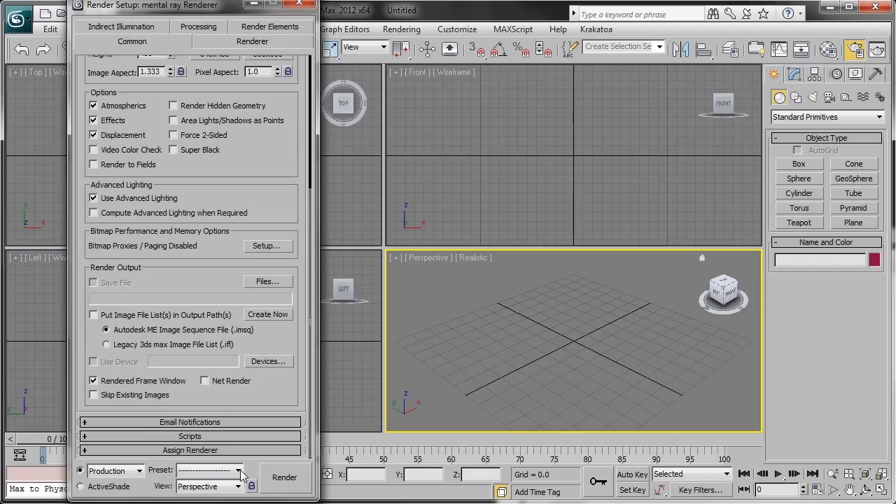
pyautogui.click(235, 450)
pyautogui.click(270, 391)
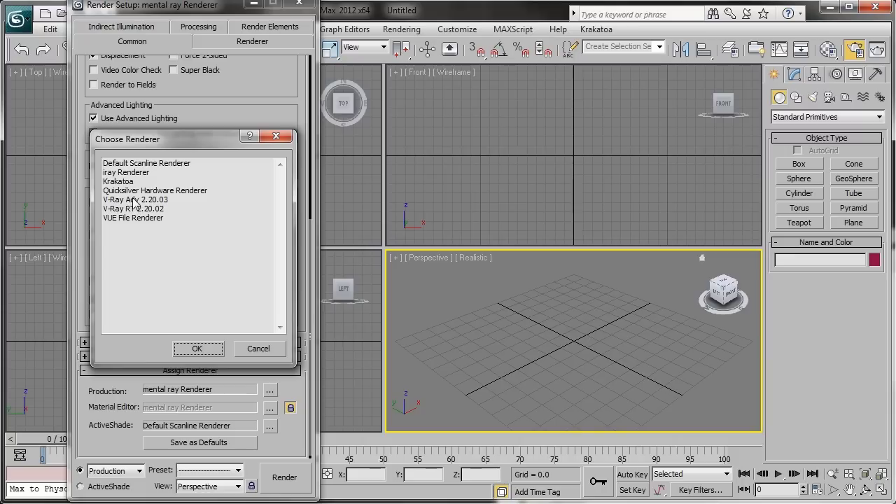
pyautogui.click(258, 349)
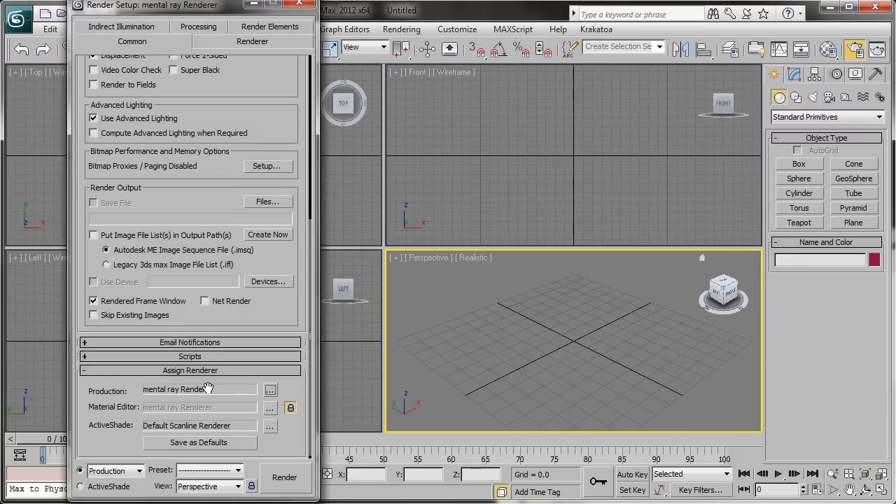
pyautogui.click(306, 5)
# - Enable the background environment map and load Final.hdr as its bitmap with Real Pixels (32 bpp) storage
pyautogui.click(401, 28)
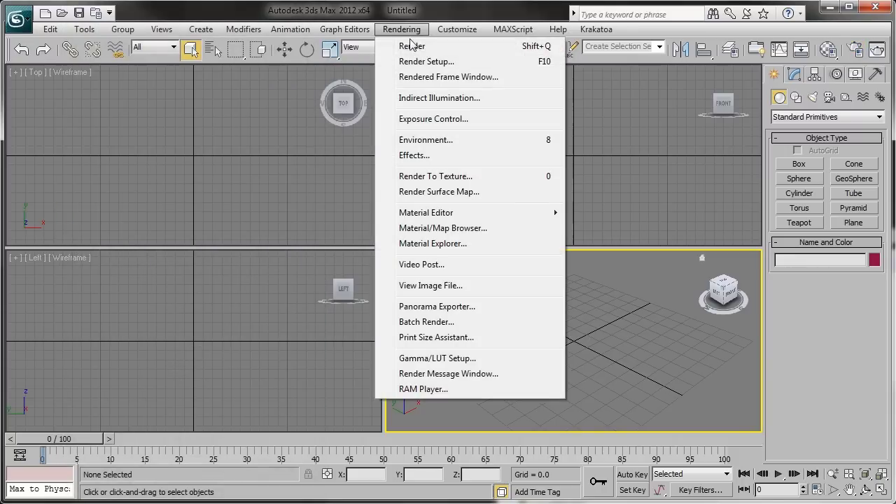
pyautogui.click(427, 140)
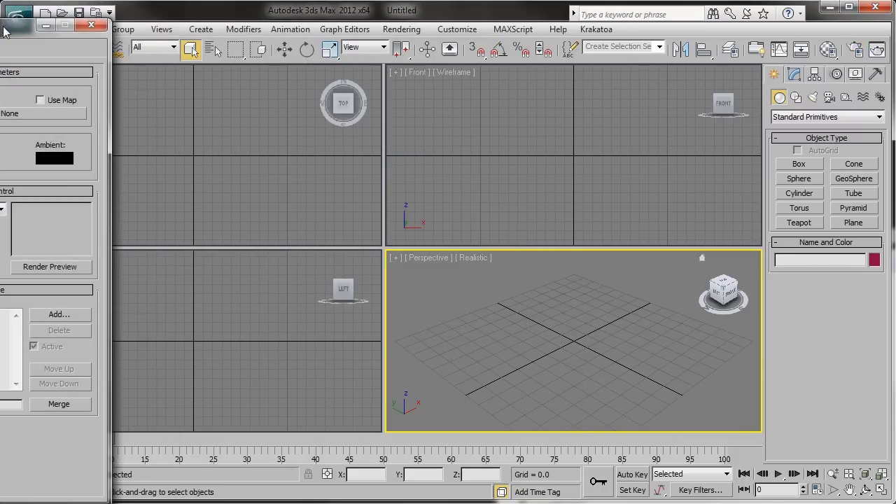
pyautogui.moveTo(3, 27); pyautogui.dragTo(278, 28)
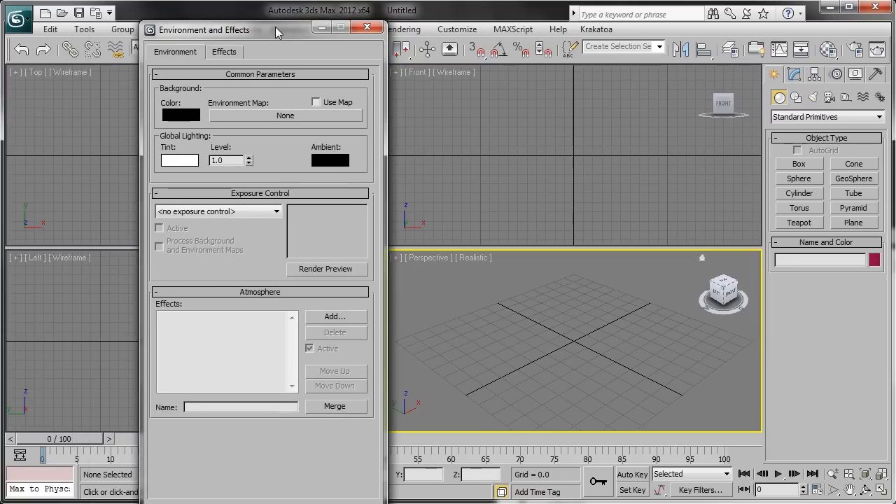
pyautogui.click(316, 102)
pyautogui.click(317, 116)
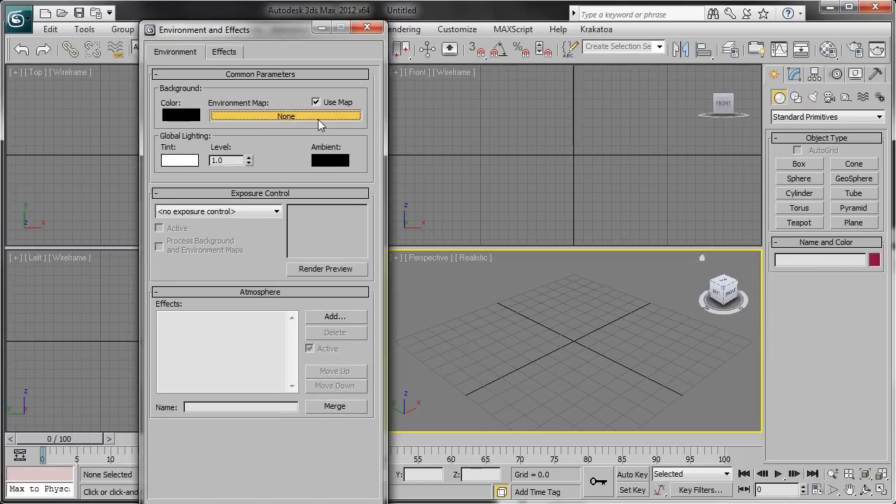
pyautogui.doubleClick(350, 156)
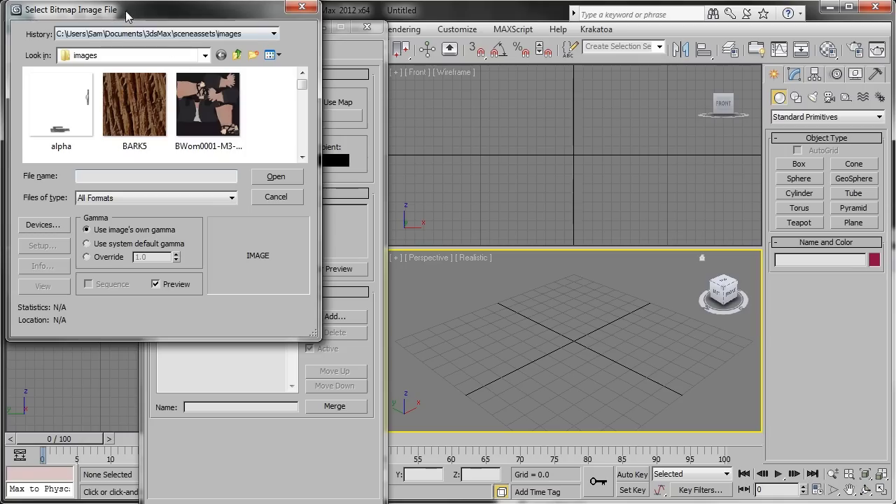
pyautogui.moveTo(127, 15); pyautogui.dragTo(391, 79)
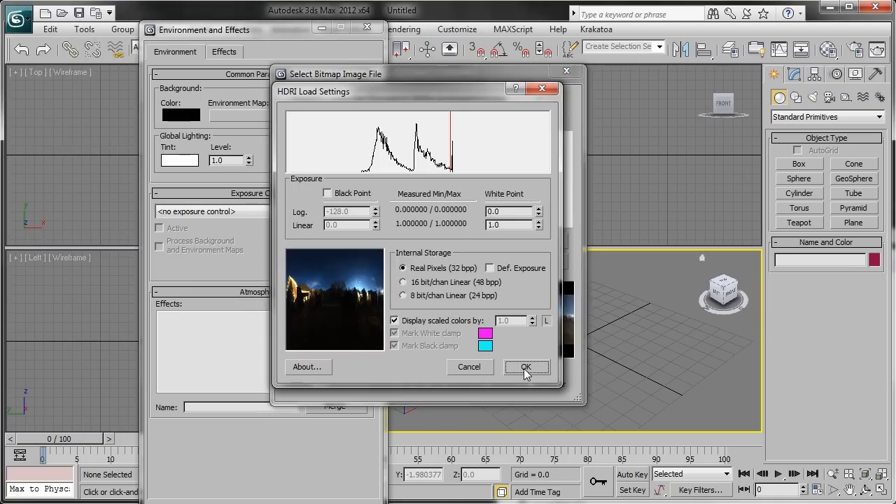
pyautogui.click(526, 370)
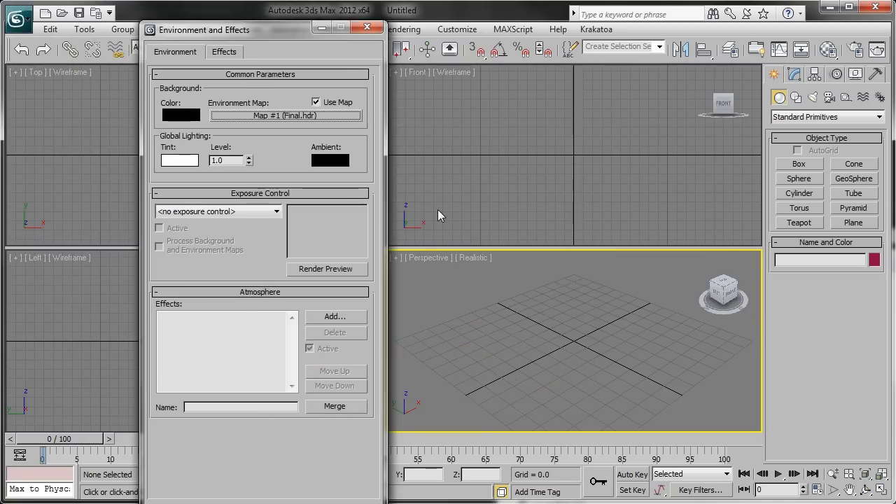
# - Open the Compact Material Editor and place the Final.hdr environment map in the first sample slot as an instance
pyautogui.moveTo(303, 35); pyautogui.dragTo(418, 63)
pyautogui.click(401, 28)
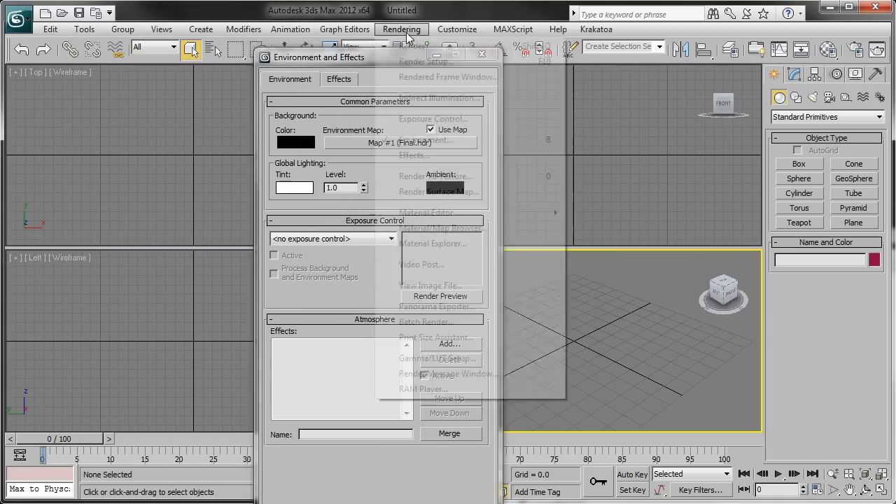
pyautogui.moveTo(520, 219)
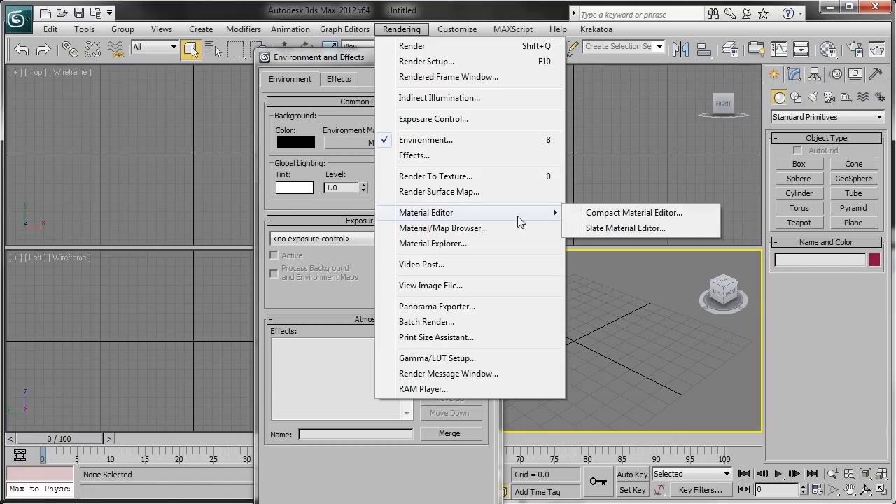
pyautogui.click(642, 216)
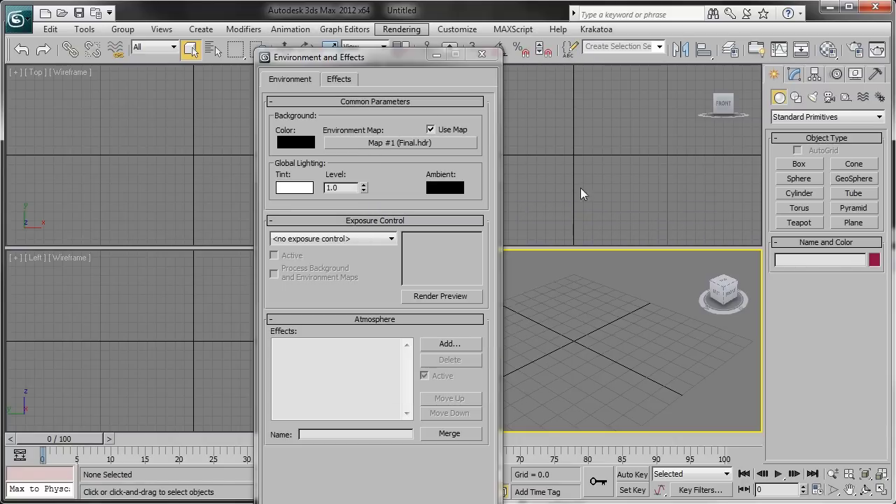
pyautogui.moveTo(537, 140); pyautogui.dragTo(102, 70)
pyautogui.moveTo(372, 61); pyautogui.dragTo(581, 77)
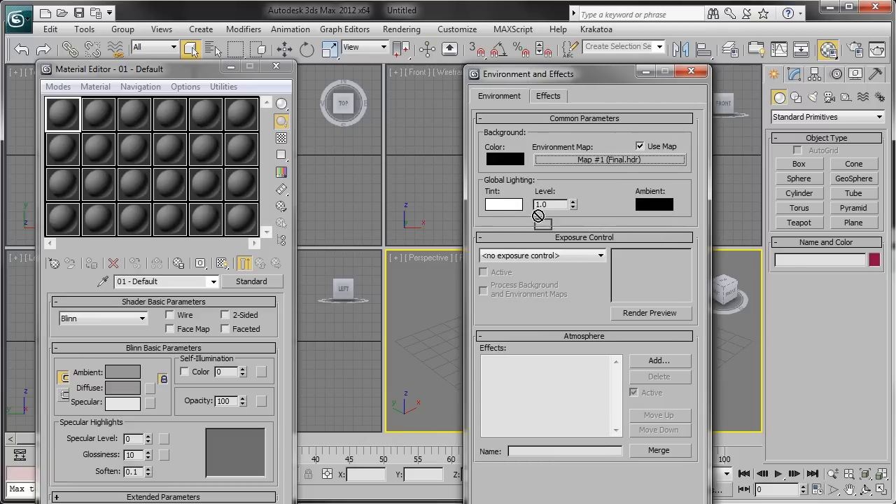
pyautogui.moveTo(538, 215); pyautogui.dragTo(73, 124)
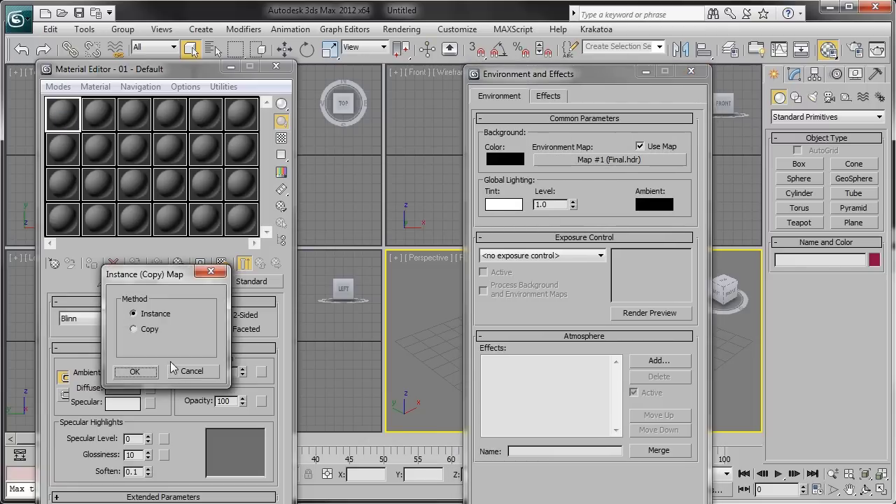
pyautogui.click(134, 372)
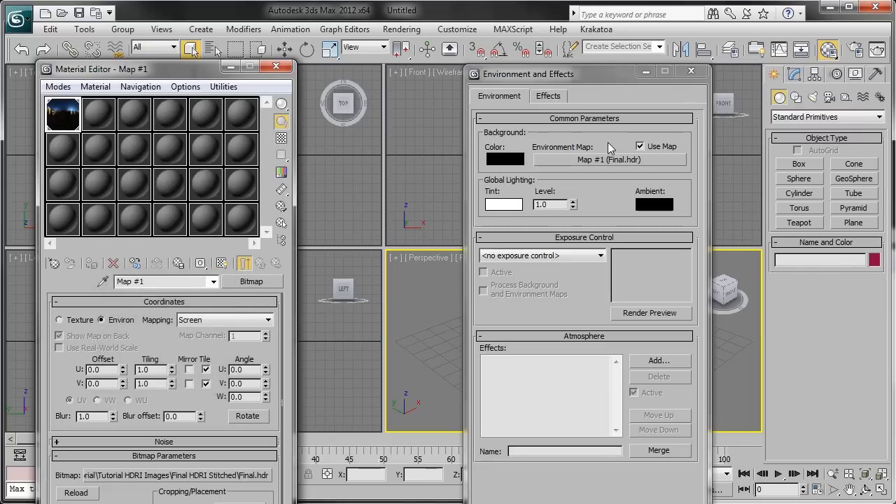
# - Set the Final.hdr map's environment mapping to Spherical Environment and arrange the two open windows side by side
pyautogui.moveTo(144, 70); pyautogui.dragTo(245, 60)
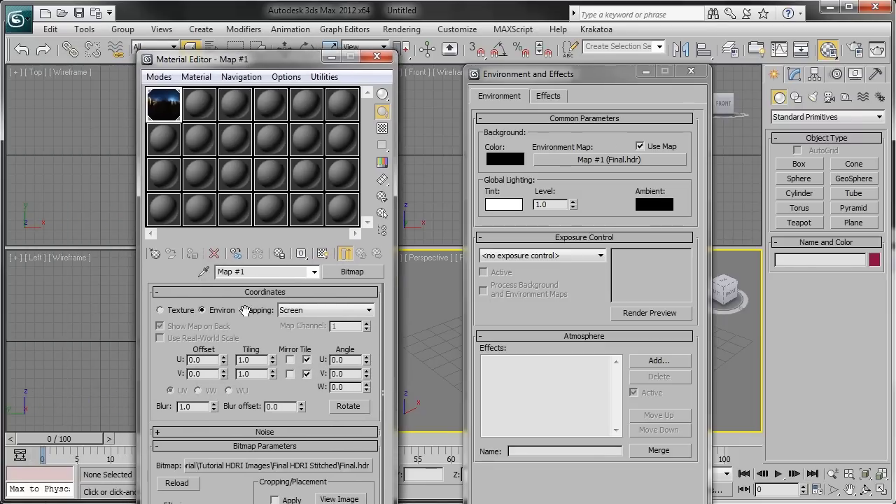
pyautogui.click(287, 310)
pyautogui.click(301, 323)
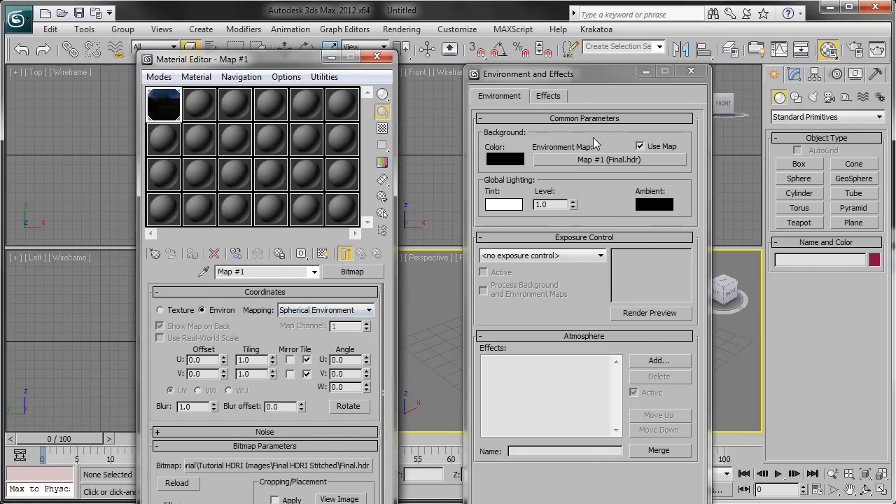
pyautogui.moveTo(580, 79); pyautogui.dragTo(501, 74)
pyautogui.moveTo(238, 59); pyautogui.dragTo(175, 80)
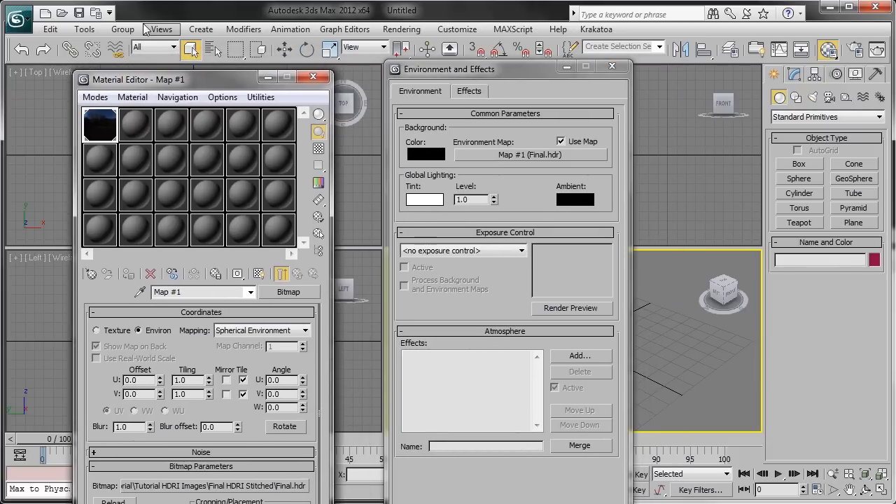
# - Set the Perspective viewport's background to use and display the environment background
pyautogui.click(162, 30)
pyautogui.moveTo(241, 292)
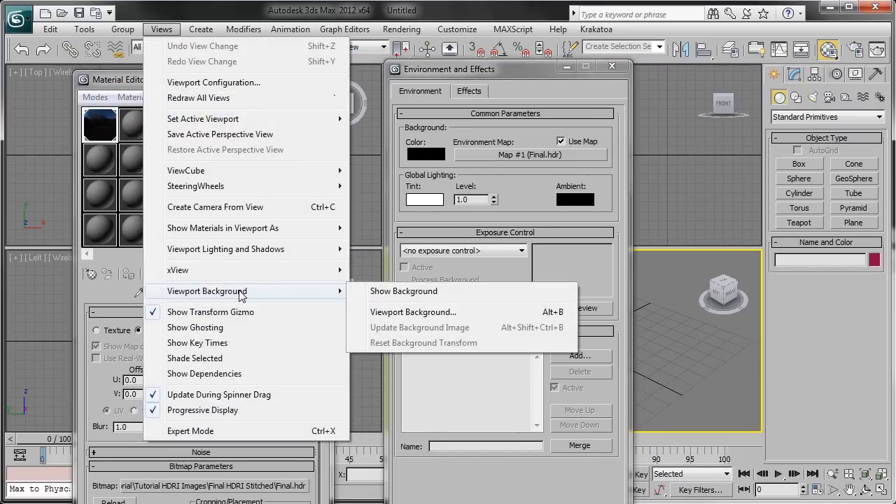
pyautogui.click(418, 312)
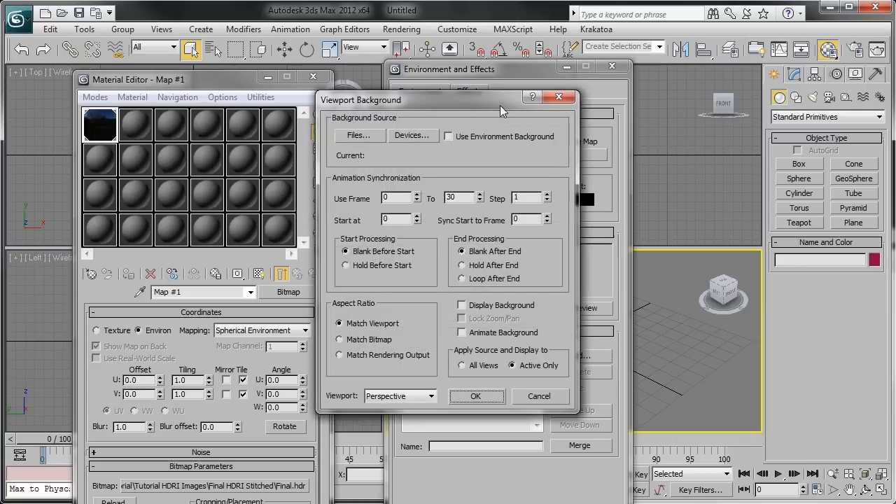
pyautogui.moveTo(500, 105); pyautogui.dragTo(363, 85)
pyautogui.click(343, 123)
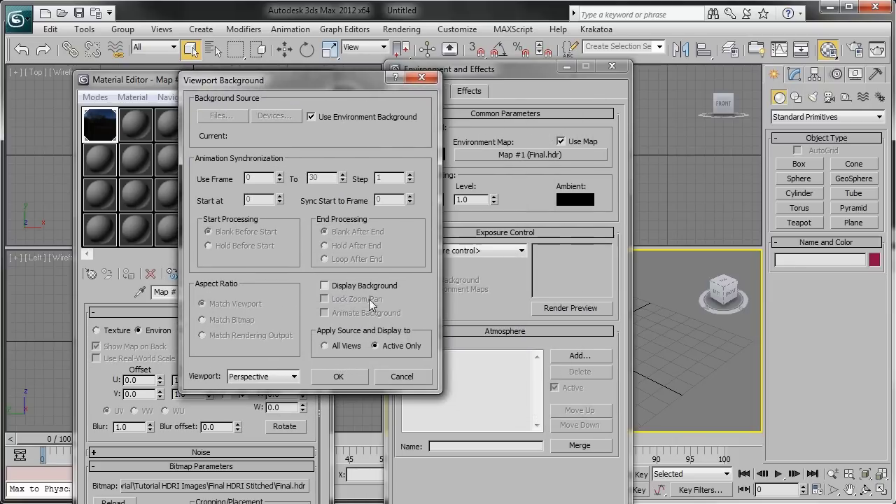
pyautogui.click(339, 376)
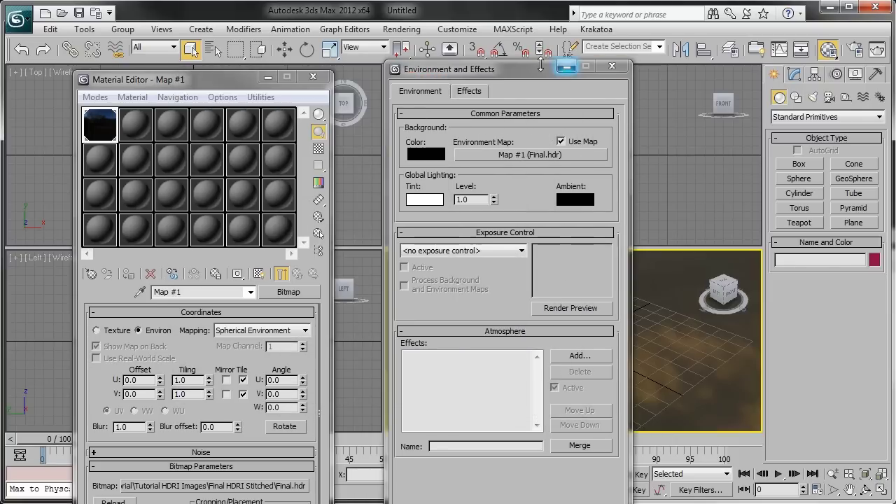
# - Close the Environment and Effects window and create a sphere with a radius of about 21.6 near the grid's centre in Perspective
pyautogui.moveTo(517, 69); pyautogui.dragTo(355, 69)
pyautogui.click(451, 65)
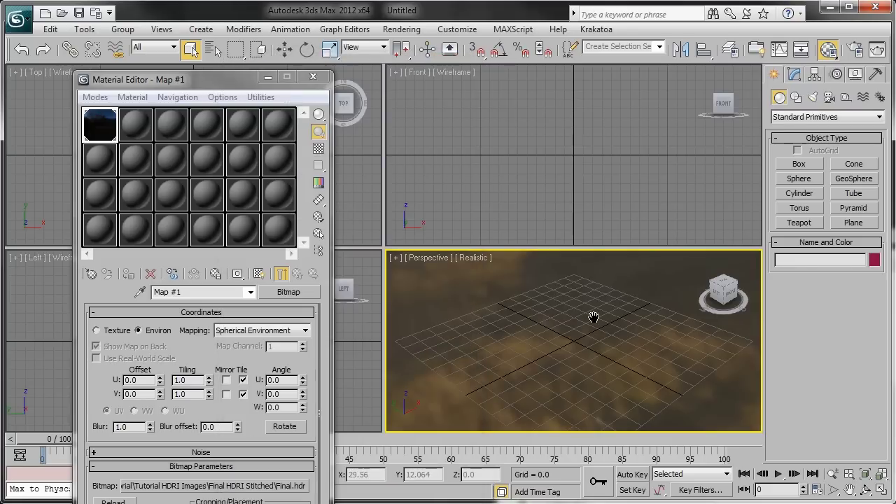
pyautogui.keyDown('alt'); pyautogui.moveTo(586, 319); pyautogui.dragTo(383, 361, button='middle'); pyautogui.keyUp('alt')
pyautogui.keyDown('alt'); pyautogui.moveTo(505, 354); pyautogui.dragTo(547, 355, button='middle'); pyautogui.keyUp('alt')
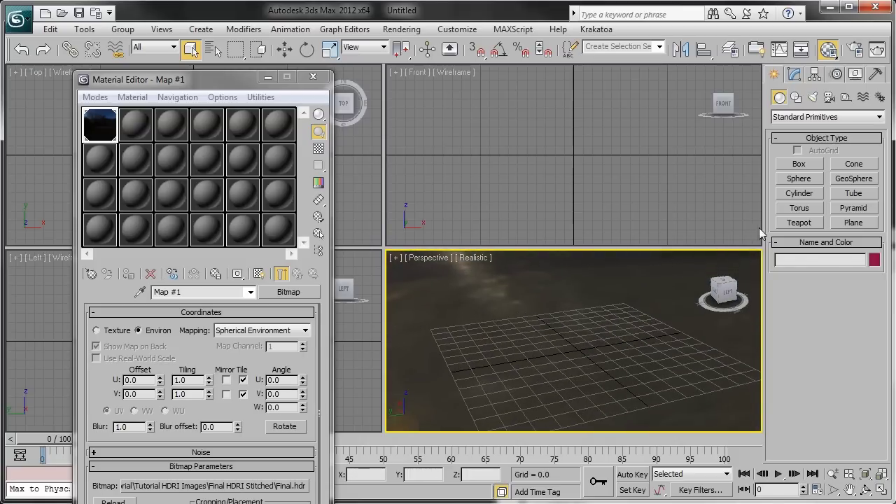
pyautogui.click(799, 179)
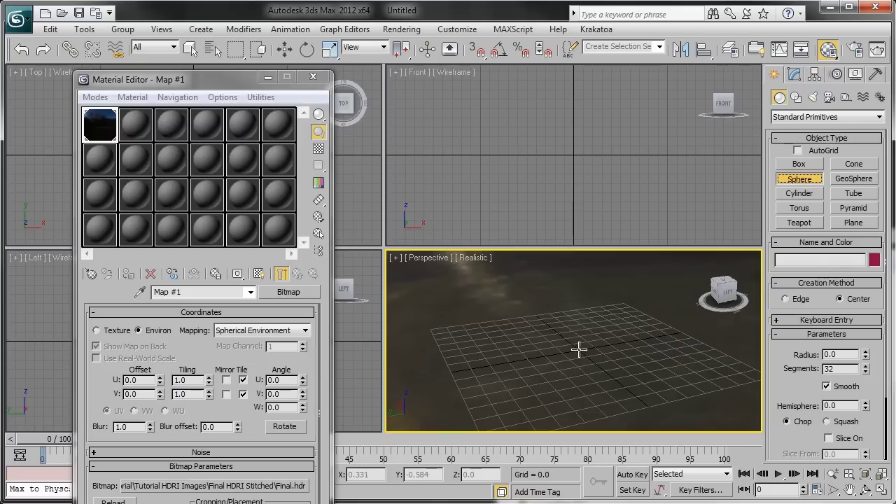
pyautogui.moveTo(579, 350); pyautogui.dragTo(616, 363)
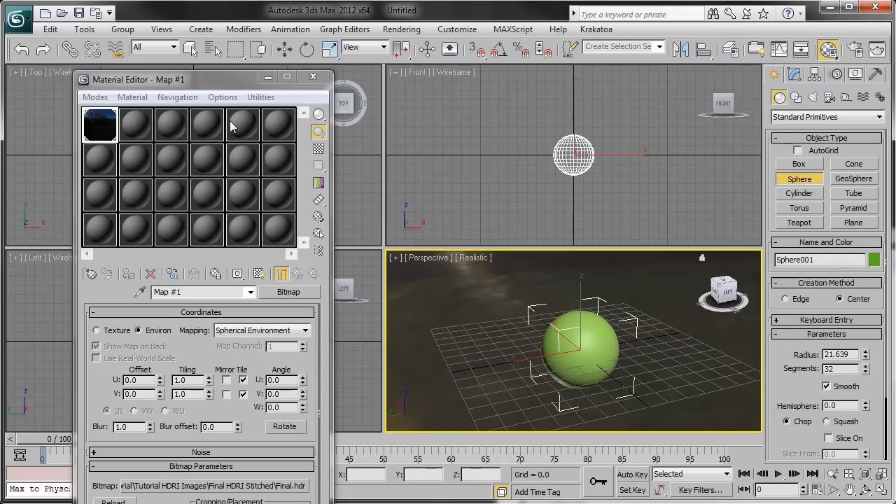
# - Make the second material sample slot an Arch & Design material
pyautogui.moveTo(173, 79); pyautogui.dragTo(131, 55)
pyautogui.click(96, 100)
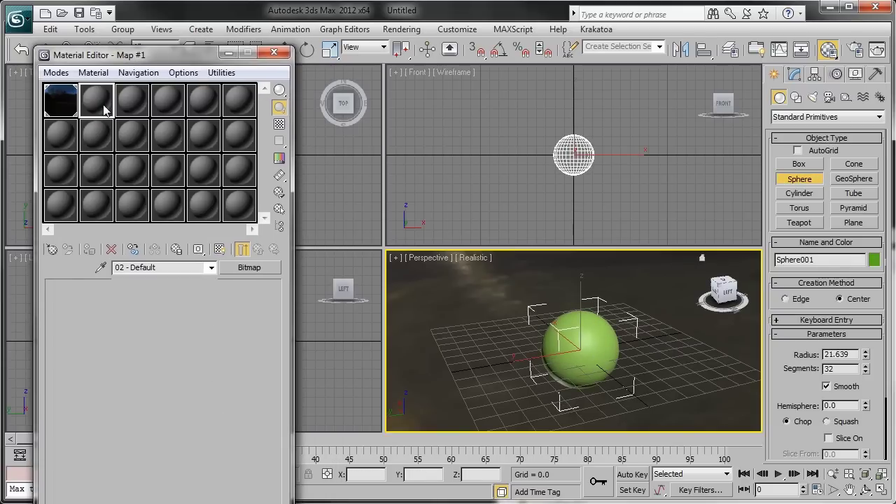
pyautogui.click(252, 269)
pyautogui.moveTo(374, 87); pyautogui.dragTo(269, 65)
pyautogui.doubleClick(275, 335)
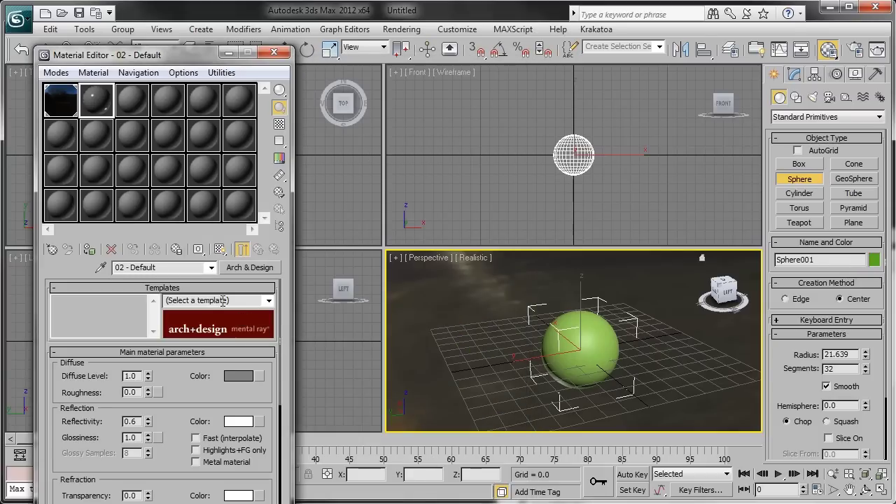
# - Apply the Chrome template to the Arch & Design material and assign it to the sphere
pyautogui.click(267, 302)
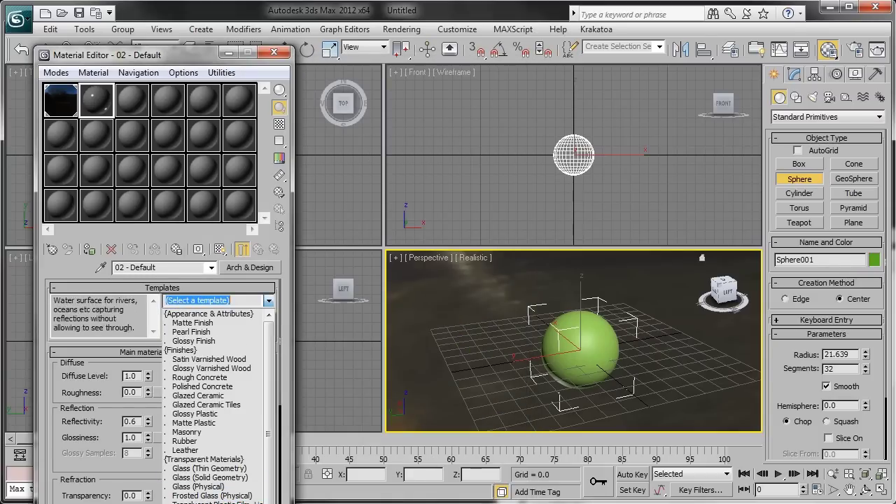
pyautogui.click(188, 502)
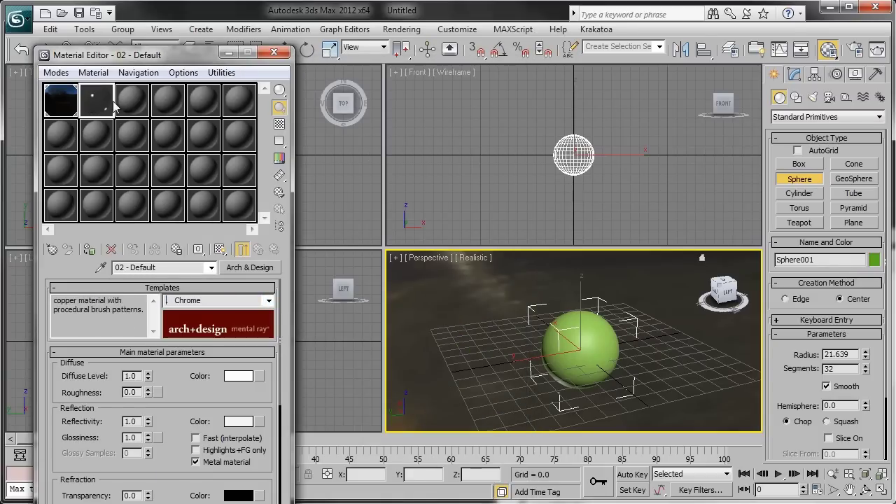
pyautogui.moveTo(97, 100); pyautogui.dragTo(603, 339)
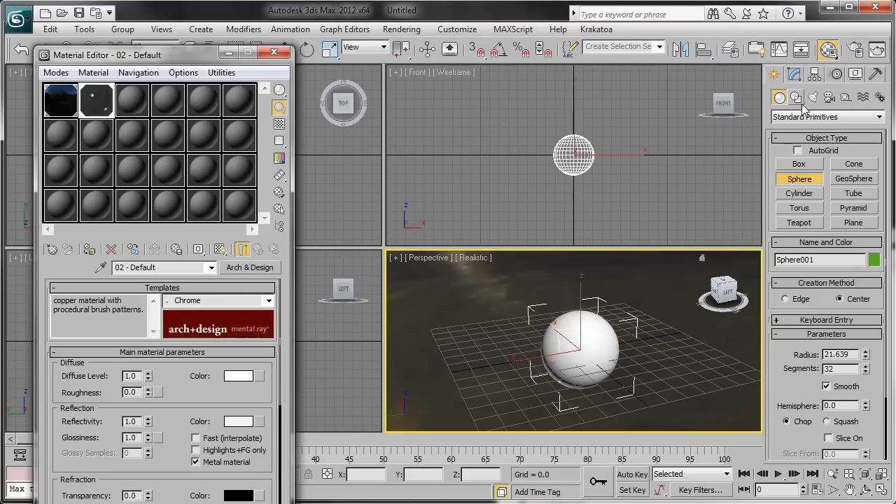
# - Create a Daylight system beside the sphere in Perspective, accepting the recommended mr Photographic Exposure Control
pyautogui.click(880, 100)
pyautogui.click(800, 194)
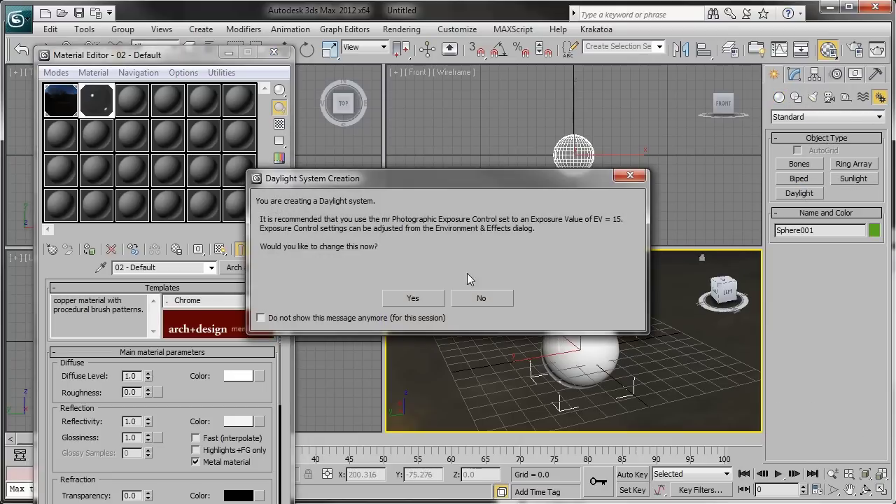
pyautogui.click(414, 297)
pyautogui.moveTo(661, 345); pyautogui.dragTo(679, 378)
pyautogui.click(719, 260)
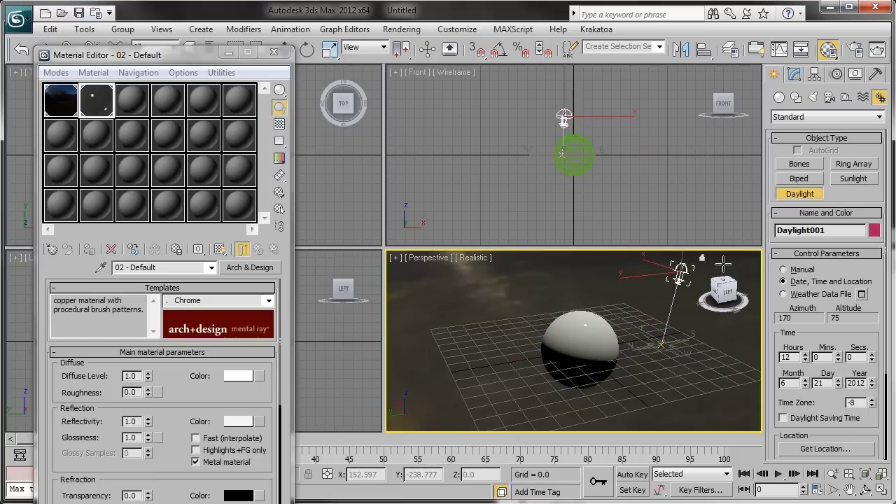
# - Set the daylight system's date to month 11, day 24
pyautogui.click(805, 381)
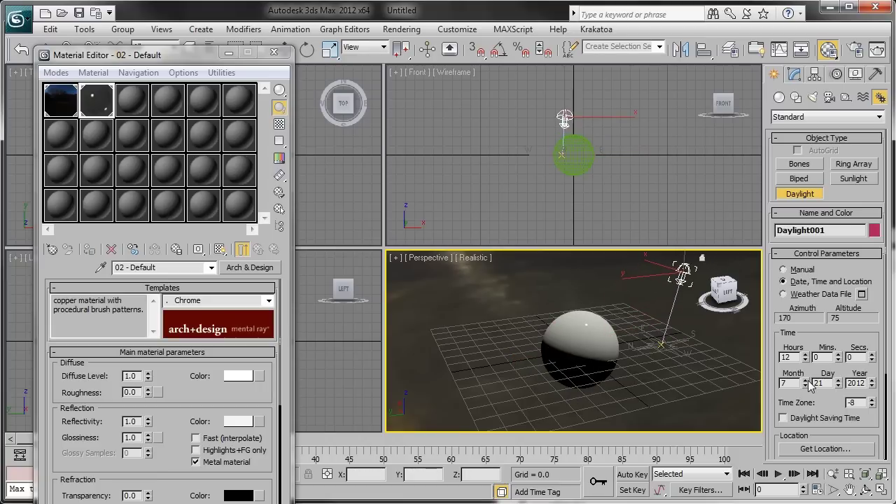
pyautogui.click(805, 381)
pyautogui.click(805, 381)
pyautogui.click(805, 381)
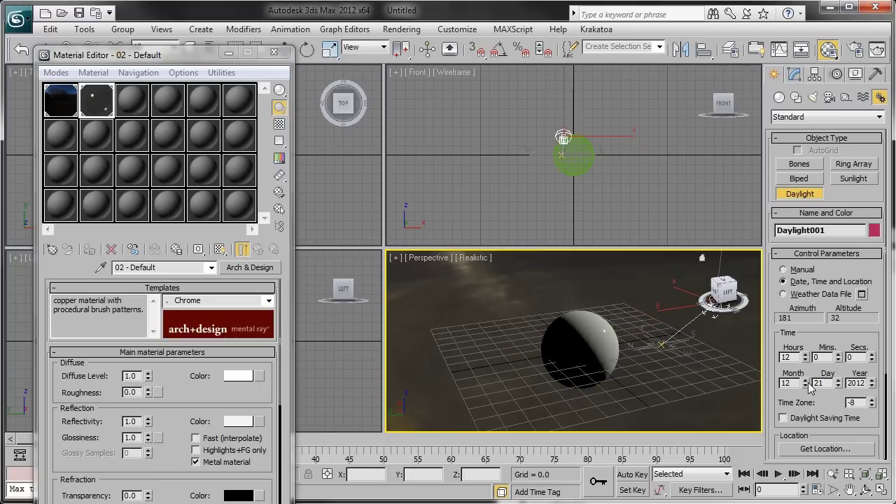
pyautogui.click(806, 385)
pyautogui.click(837, 380)
pyautogui.click(838, 381)
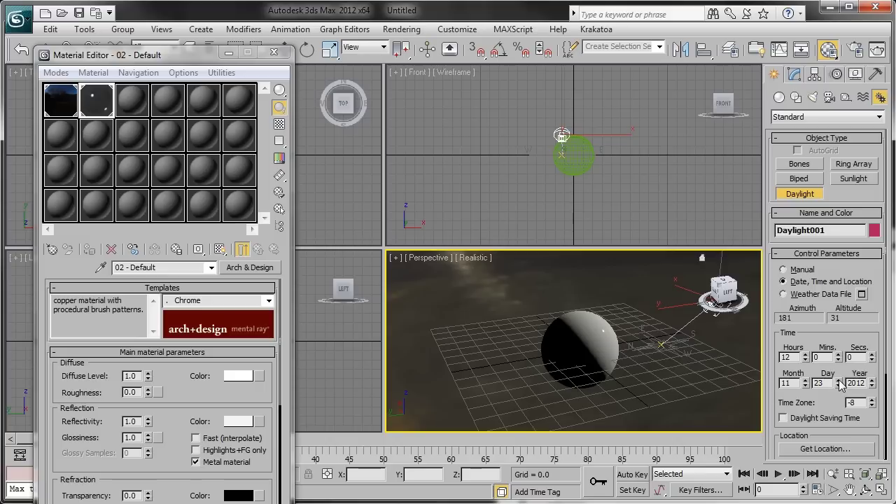
# - Set the daylight hour to 16 and choose a geographic location in time zone -5
pyautogui.click(805, 355)
pyautogui.click(805, 355)
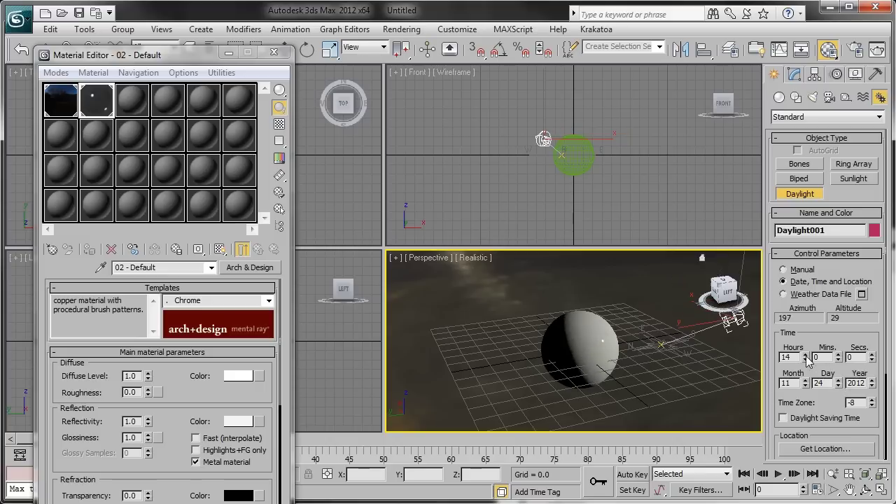
pyautogui.click(805, 355)
pyautogui.click(805, 355)
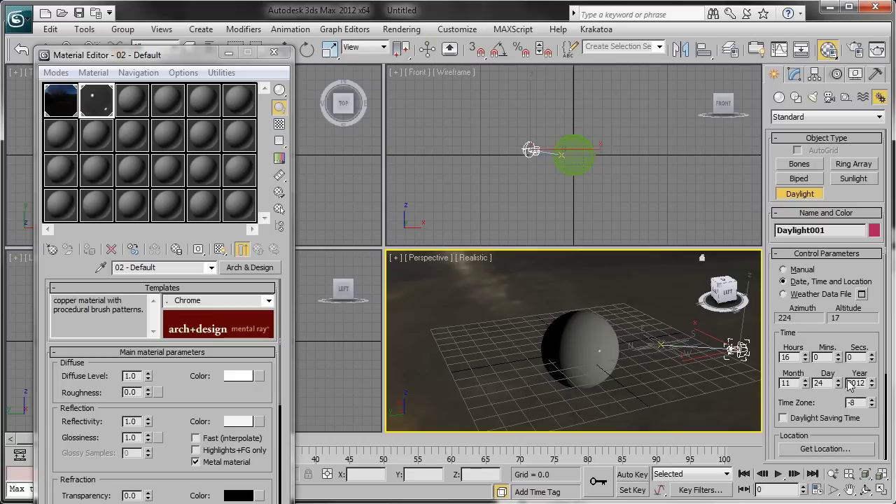
pyautogui.click(846, 446)
pyautogui.click(606, 286)
pyautogui.click(602, 382)
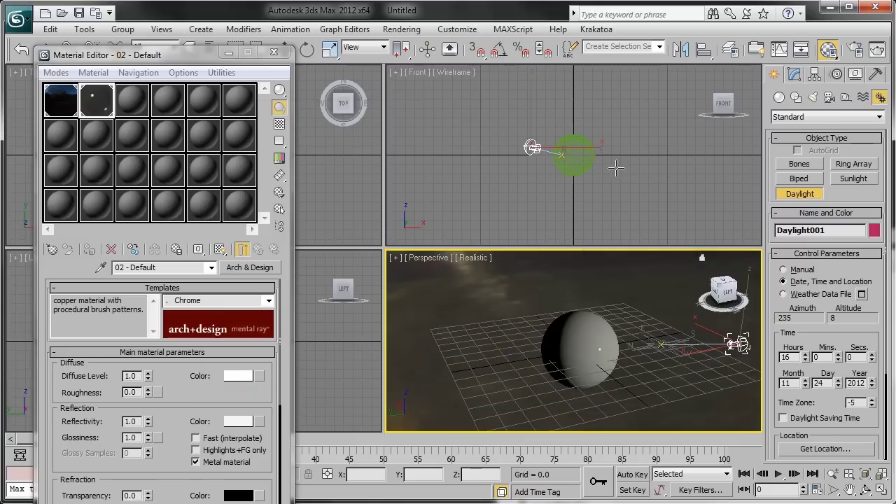
# - Rotate the daylight system's compass around the Z axis to about 127 degrees
pyautogui.click(306, 49)
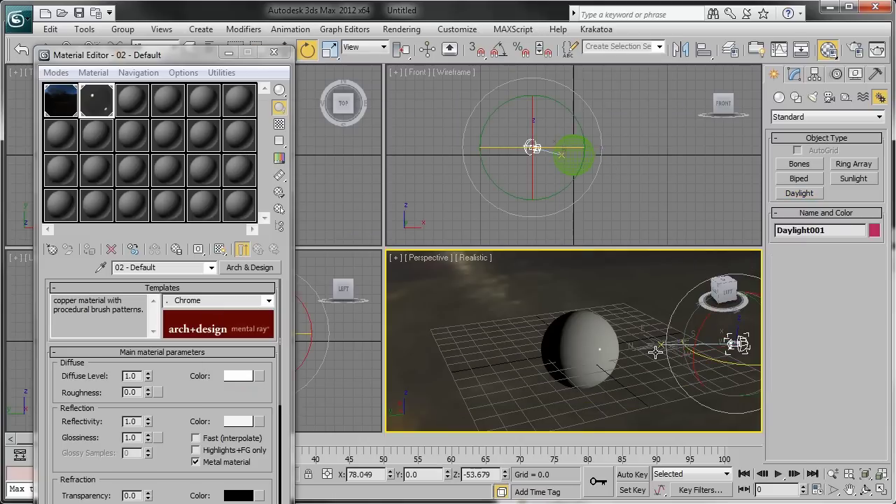
pyautogui.moveTo(656, 352); pyautogui.dragTo(812, 358)
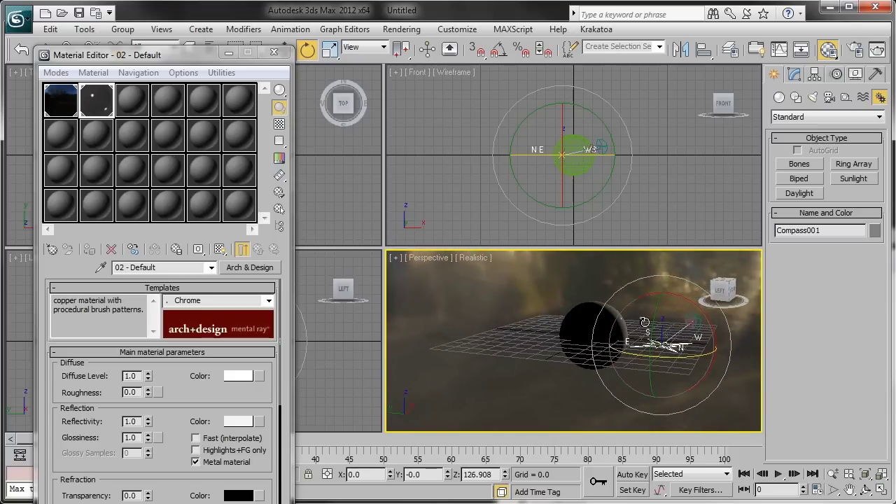
pyautogui.keyDown('alt'); pyautogui.moveTo(645, 322); pyautogui.dragTo(624, 355, button='middle'); pyautogui.keyUp('alt')
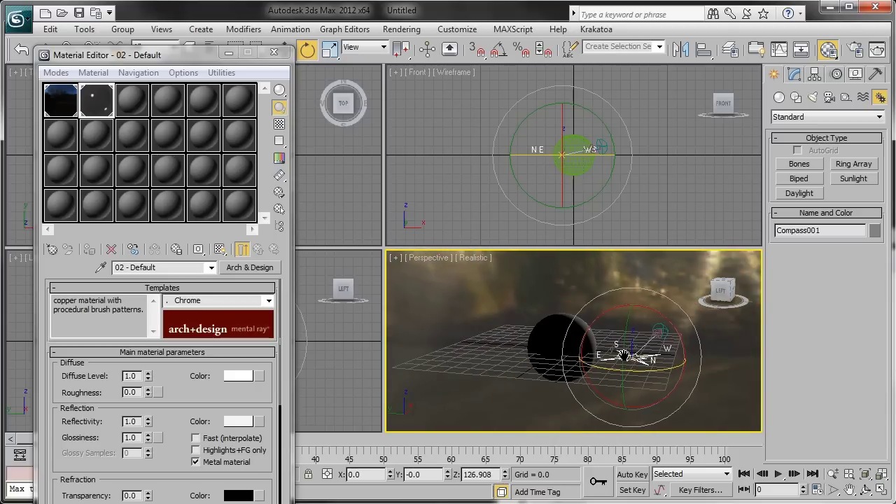
# - Set the daylight's sunlight type to mr Sun and its skylight type to mr Sky
pyautogui.click(660, 329)
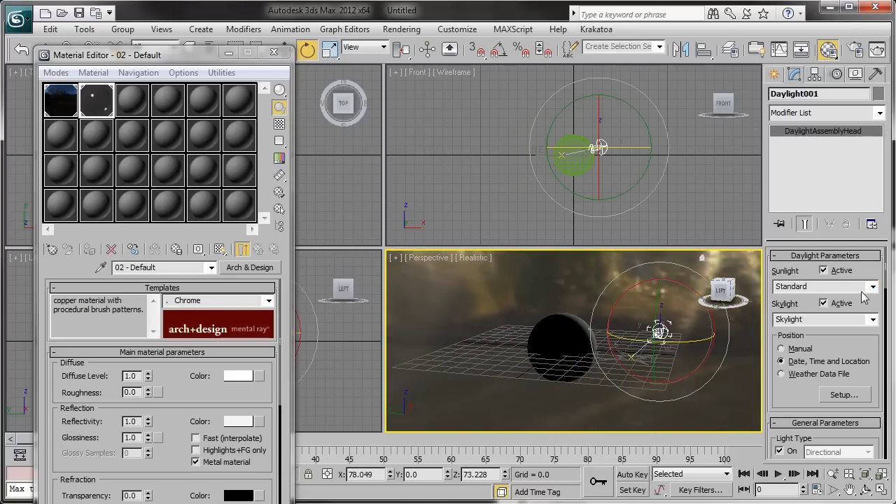
pyautogui.click(873, 287)
pyautogui.click(831, 321)
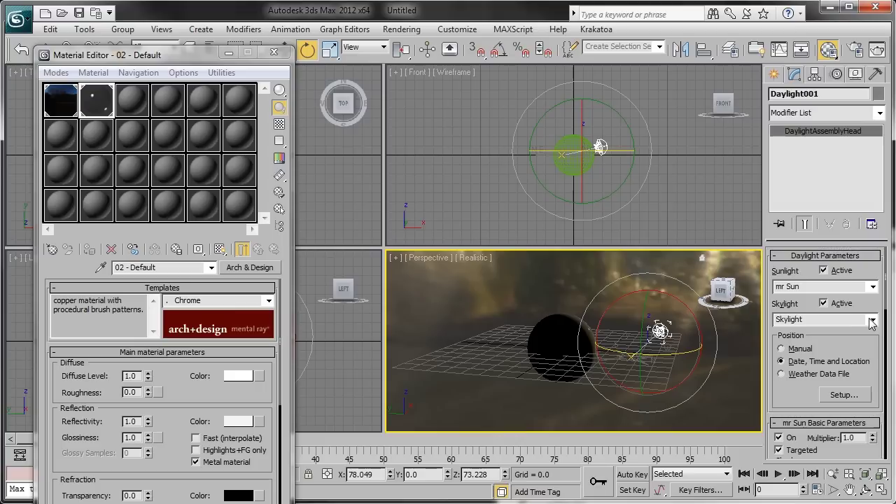
pyautogui.click(873, 320)
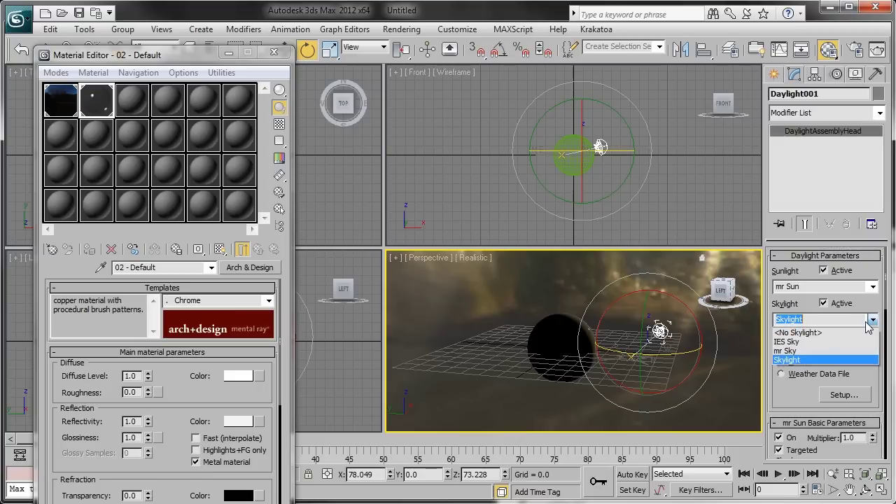
pyautogui.click(840, 351)
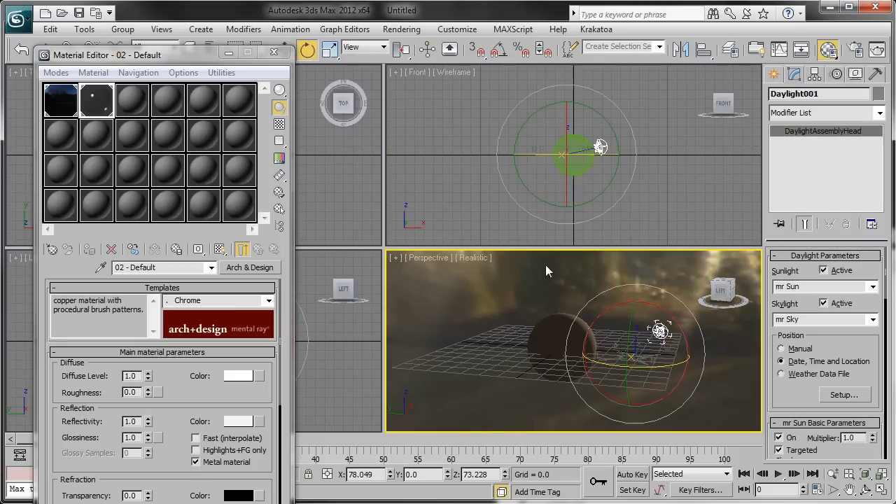
# - Render the Perspective view and bring the rendered frame window fully into view
pyautogui.click(402, 30)
pyautogui.click(411, 45)
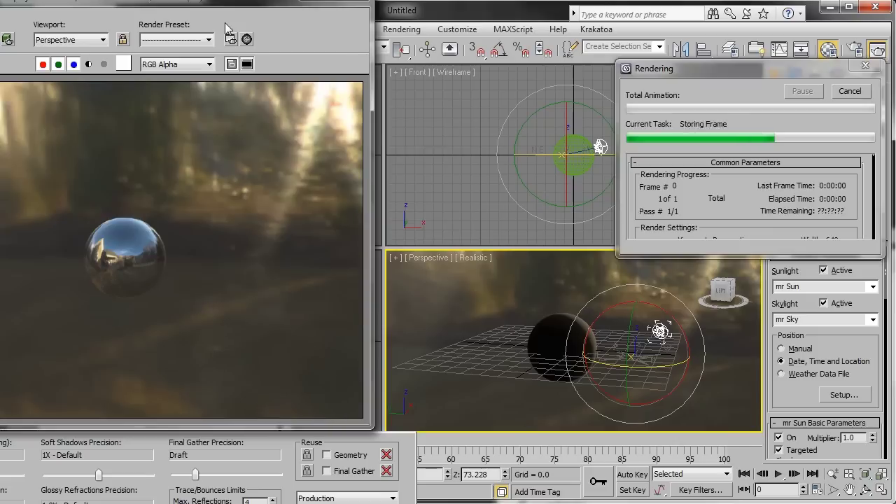
pyautogui.moveTo(218, 2); pyautogui.dragTo(401, 14)
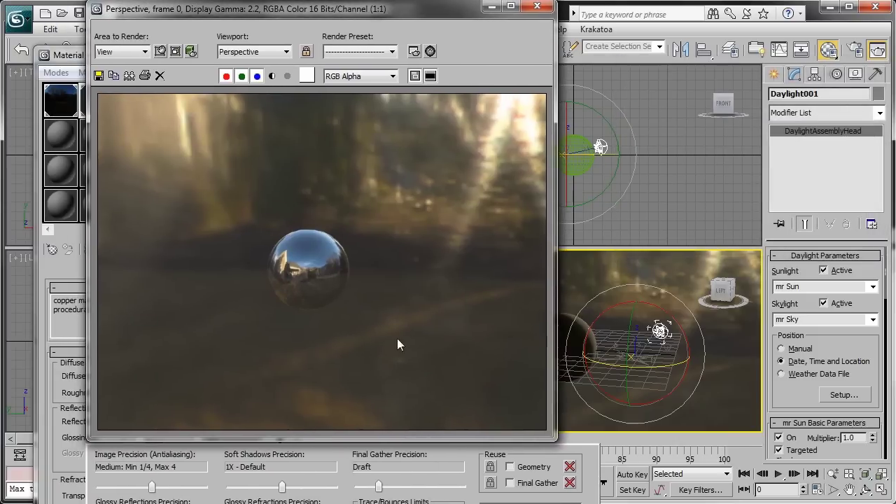
# - Examine the environment reflections on the rendered chrome sphere up close and toggle the render's alpha channel display on and off
pyautogui.scroll(1, 346, 303)
pyautogui.moveTo(346, 284); pyautogui.dragTo(393, 290, button='middle')
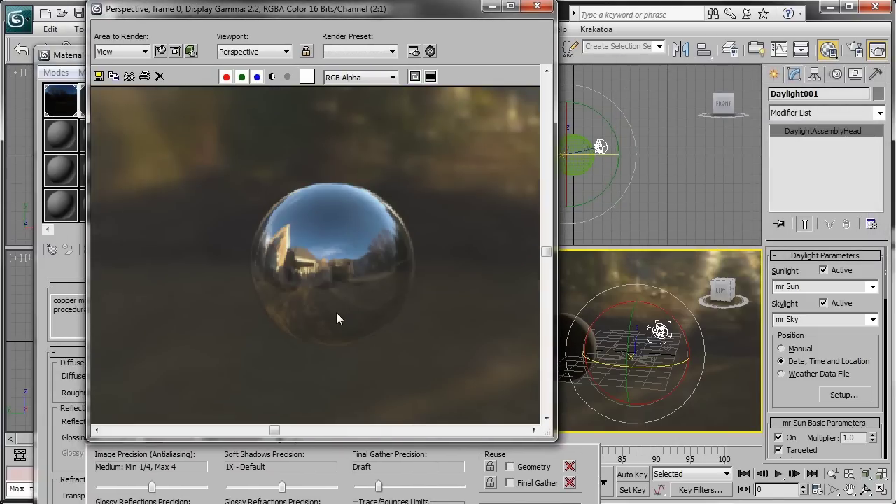
pyautogui.scroll(-1, 346, 291)
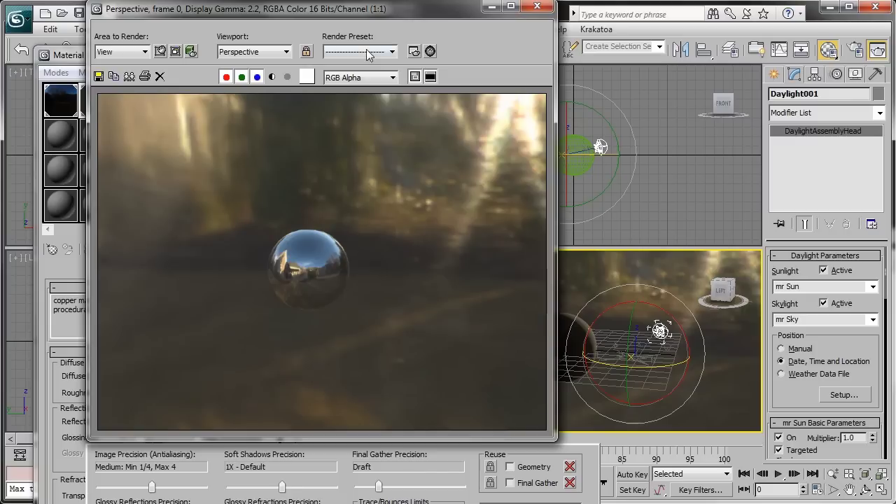
pyautogui.moveTo(314, 11); pyautogui.dragTo(376, 18)
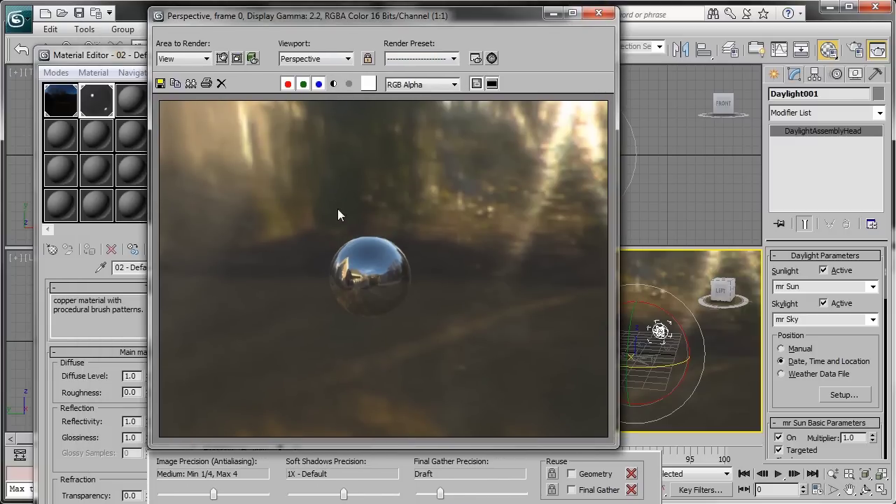
pyautogui.click(333, 84)
pyautogui.click(334, 85)
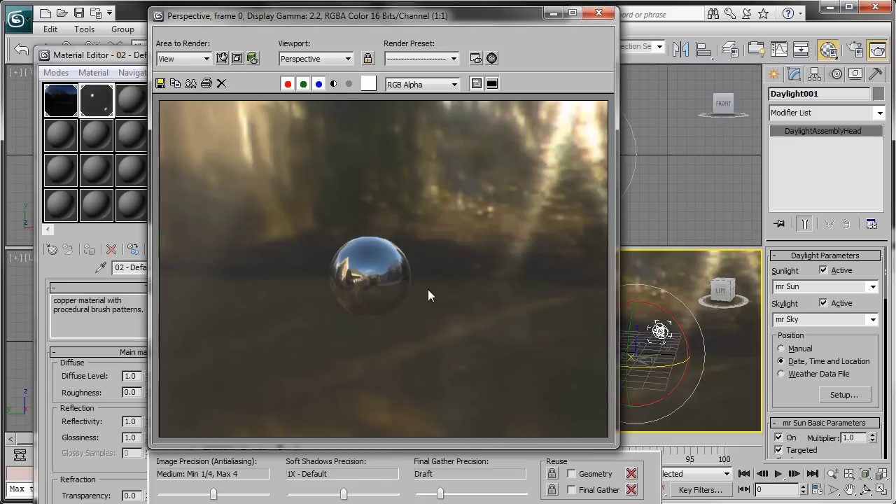